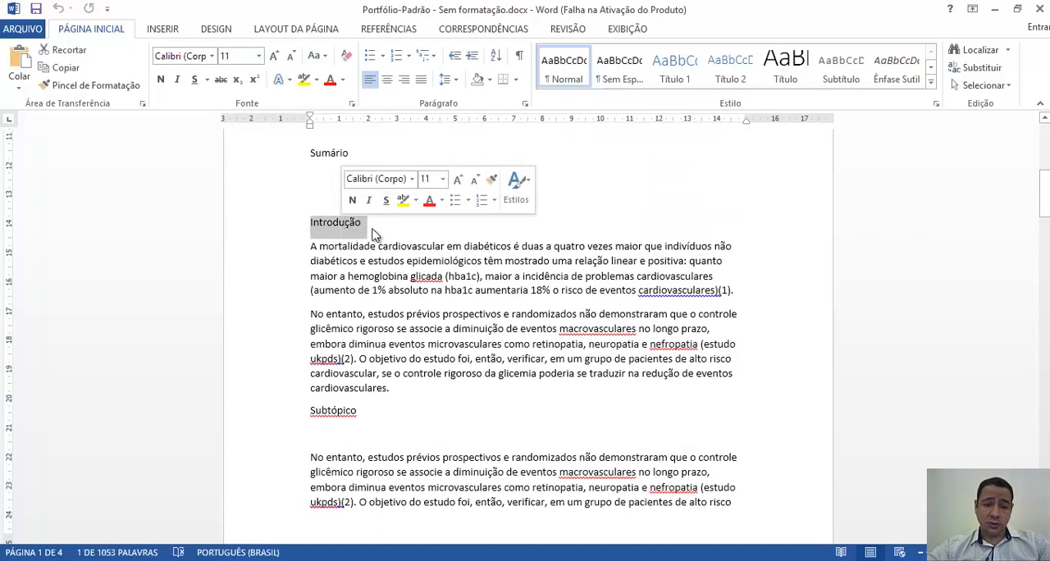
- Examine the document's section structure, from Introdução and its Subtópico through Desenvolvimento and Conclusão to Referências bibliográficas
left_click(850, 280)
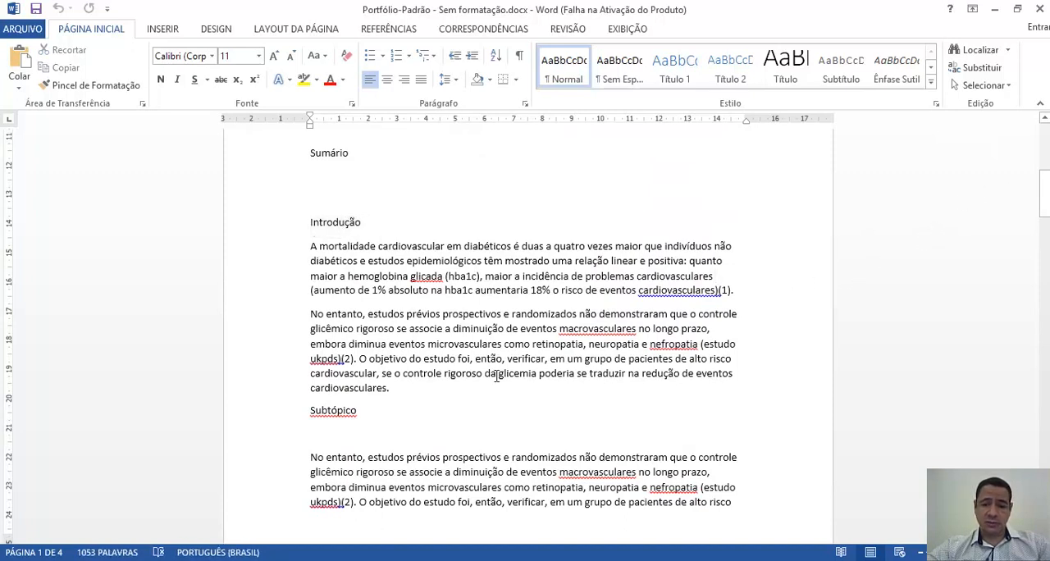
double_click(342, 417)
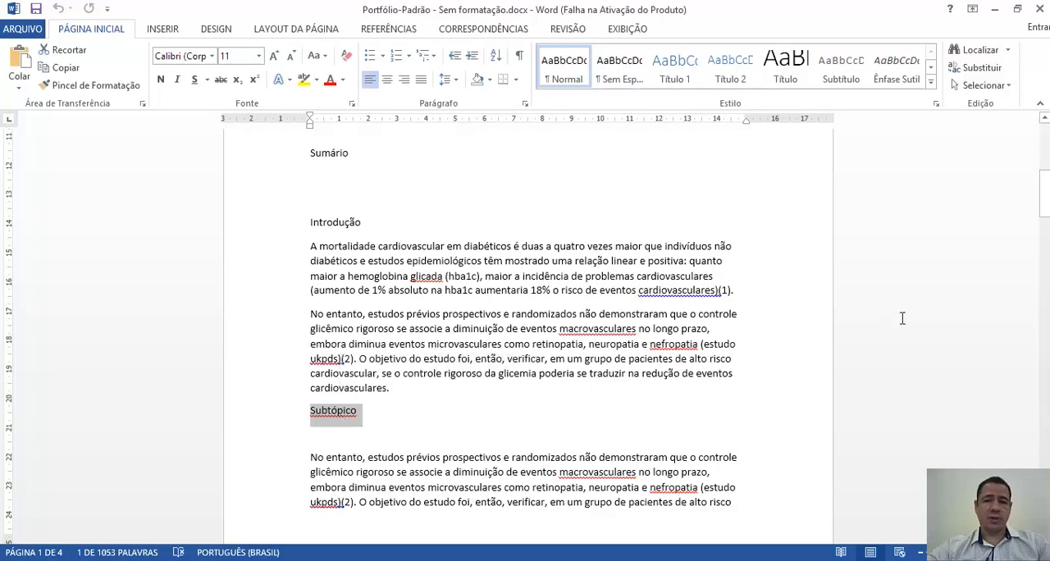
left_click_drag(1044, 200, 1044, 275)
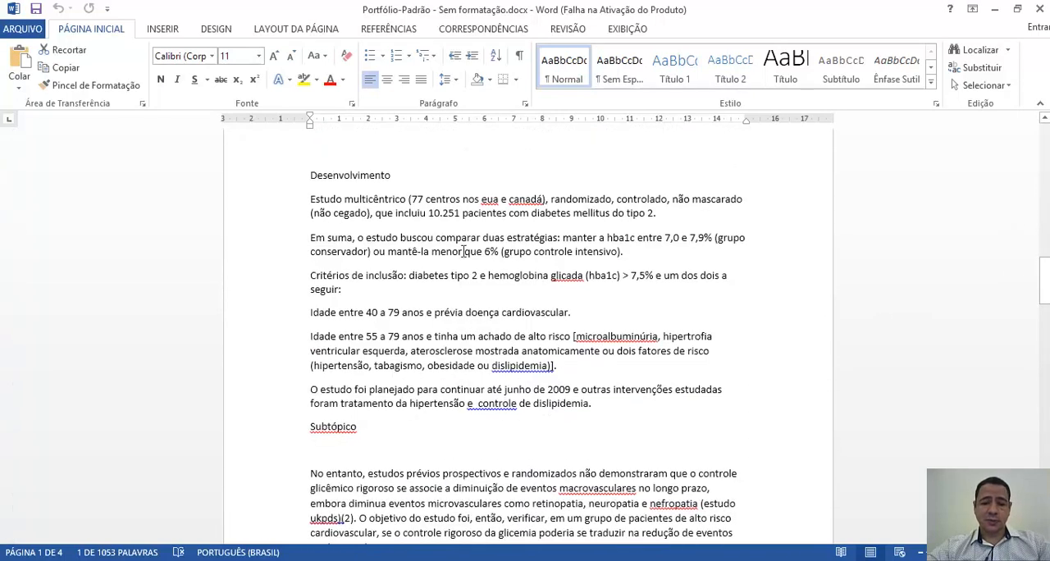
double_click(343, 175)
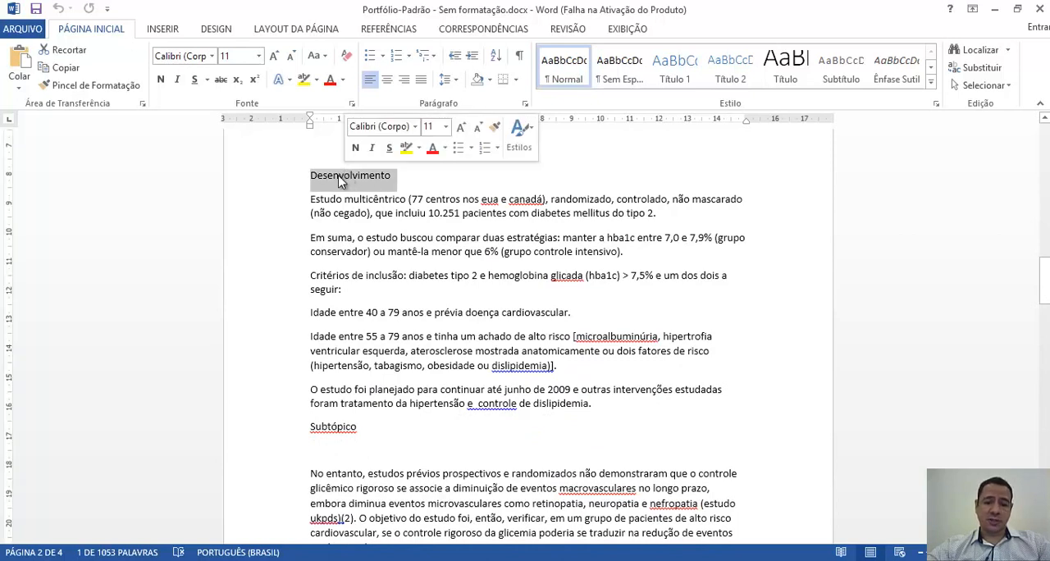
double_click(333, 429)
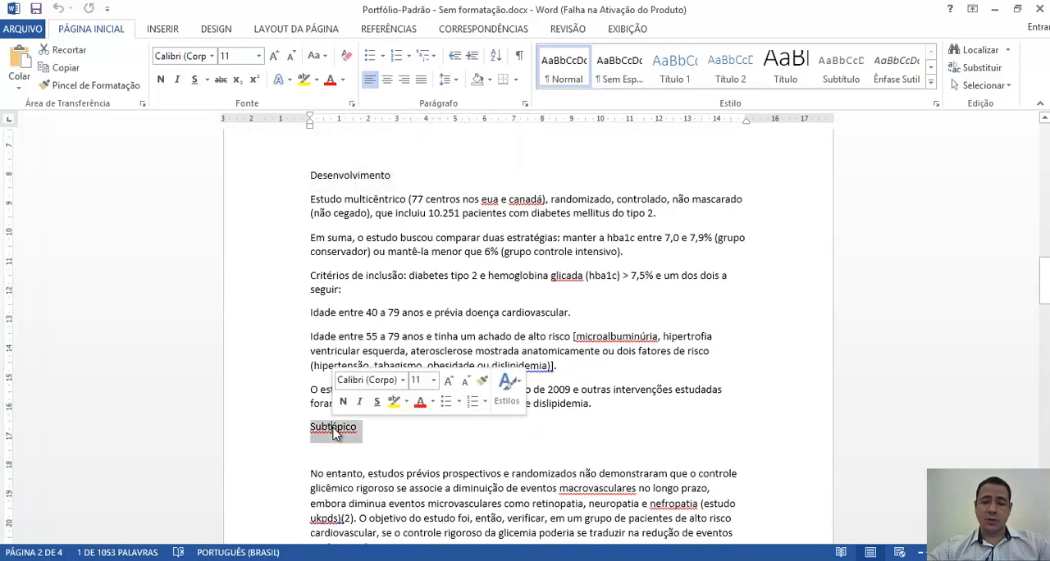
left_click_drag(1044, 280, 1037, 358)
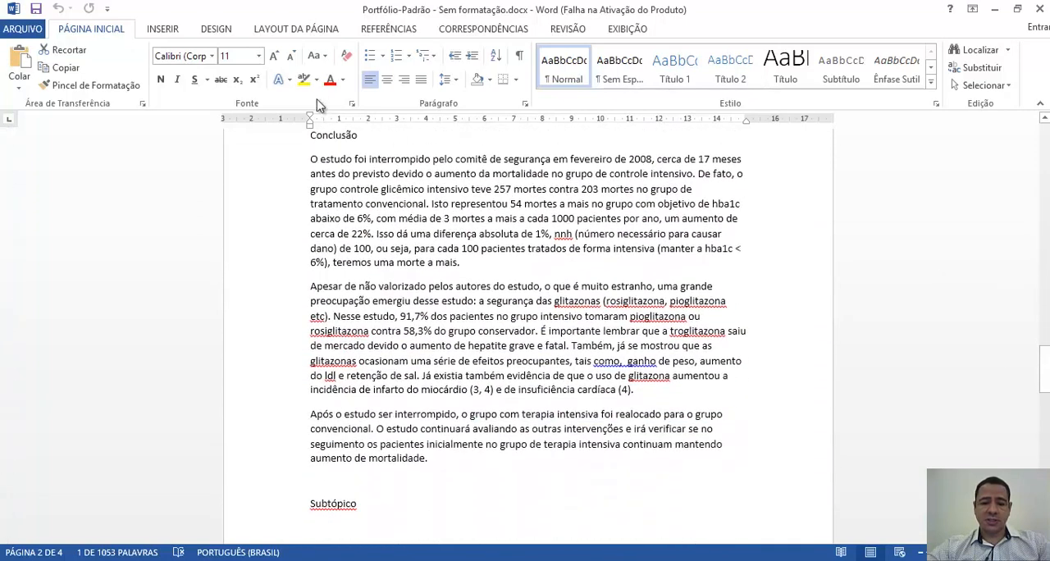
double_click(328, 135)
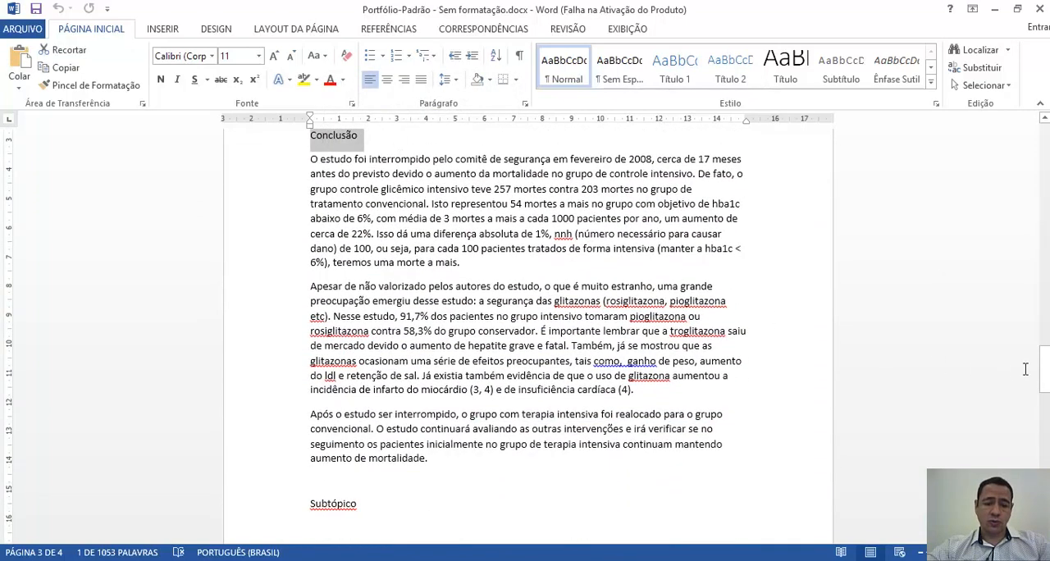
left_click_drag(1044, 369, 1044, 418)
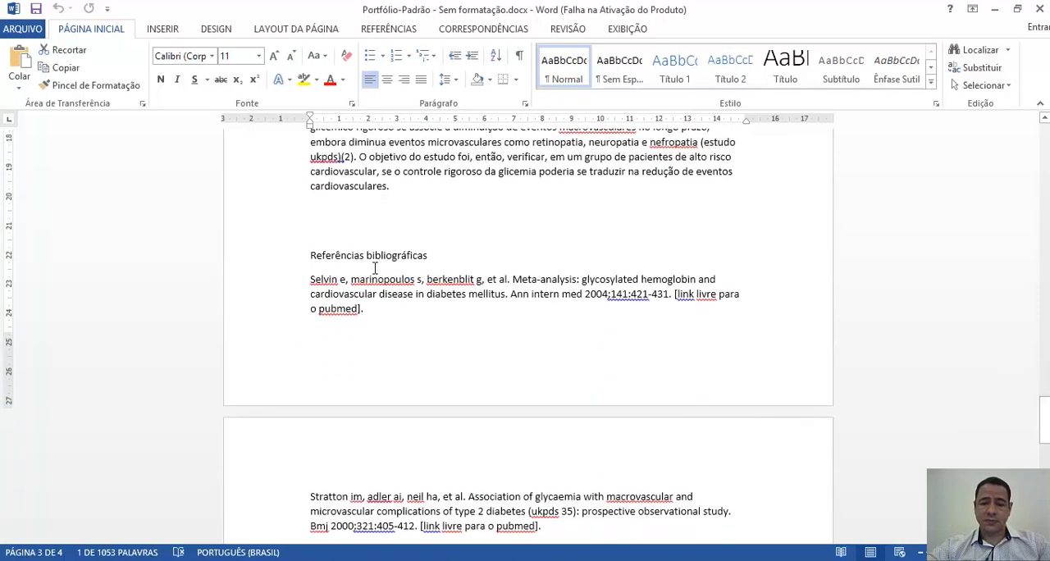
double_click(358, 257)
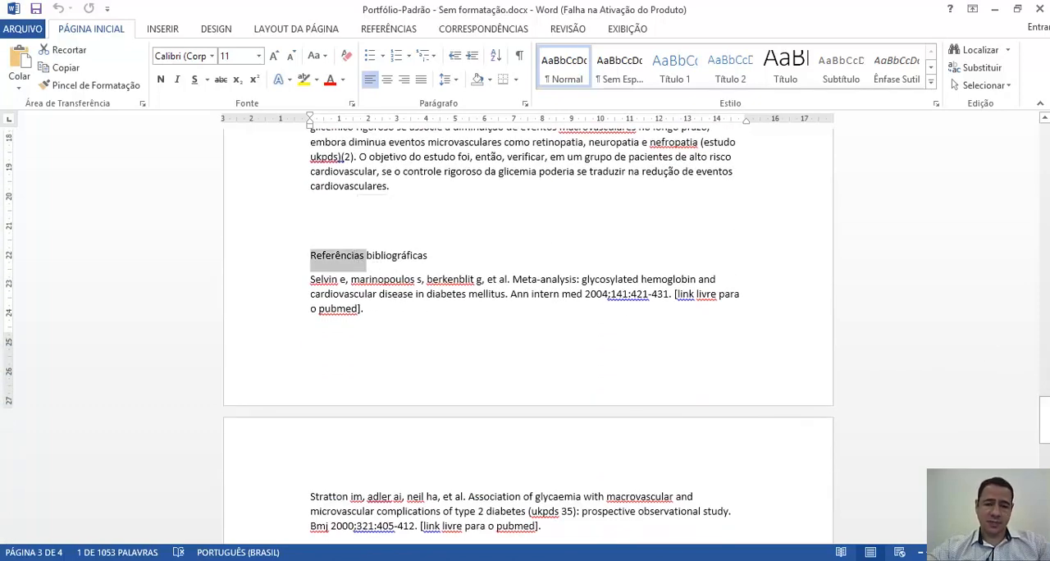
- Insert a page break after the cover's "Setembro de 2015" and remove the blank line before the second title block
left_click_drag(1044, 420, 1040, 133)
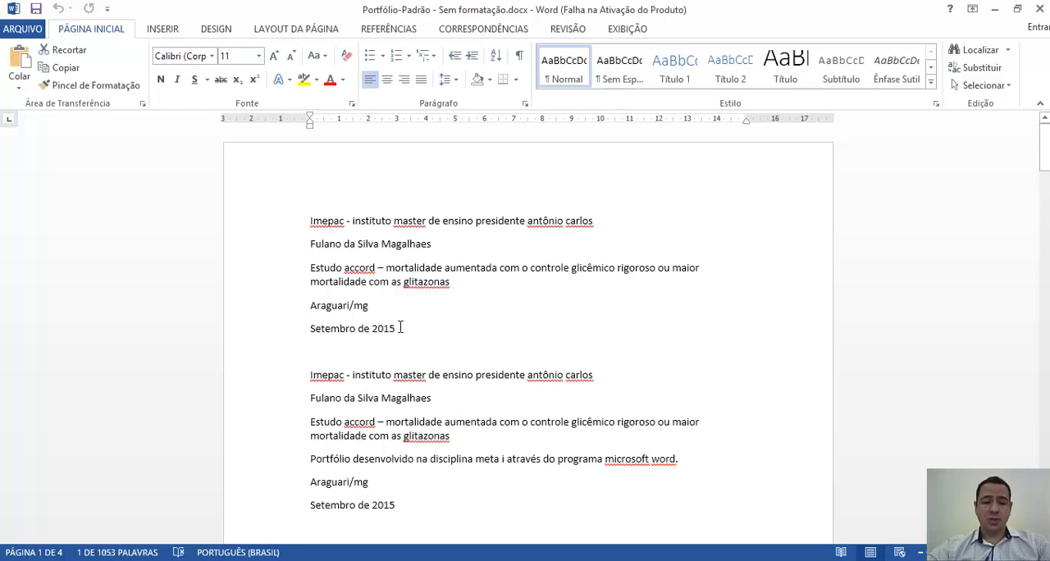
left_click(400, 328)
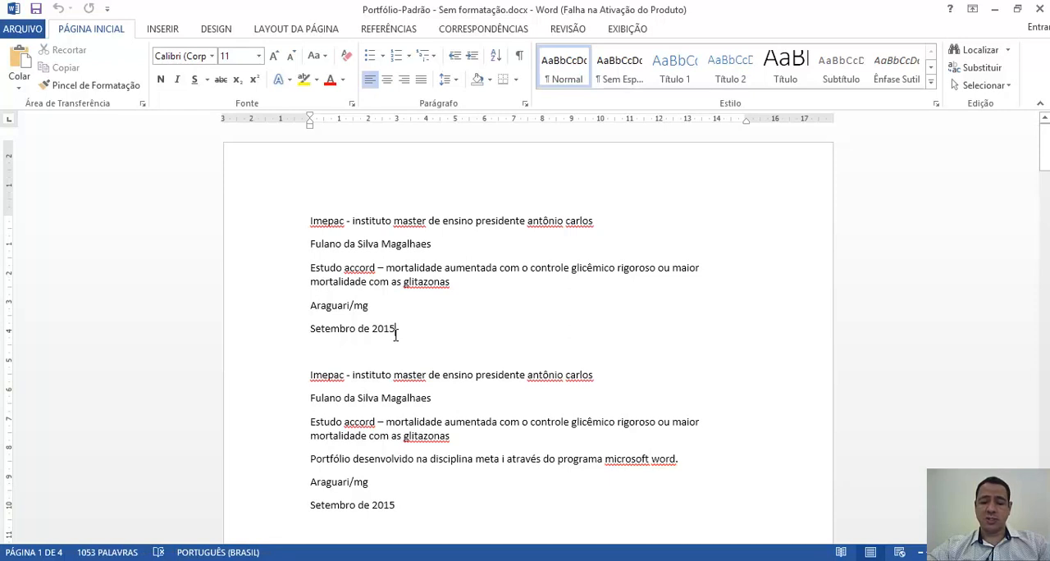
key("ctrl+Return")
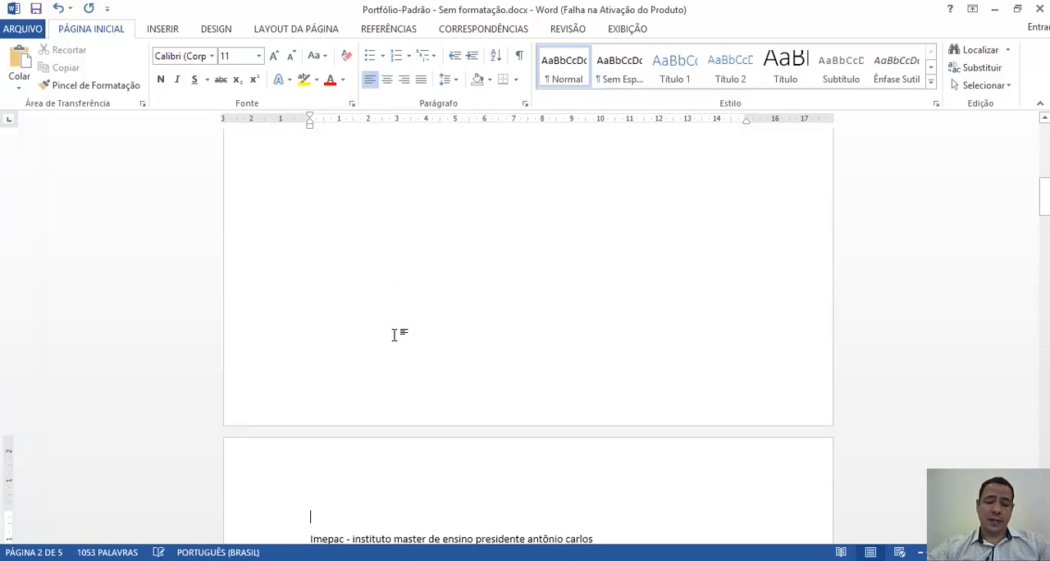
key("Delete")
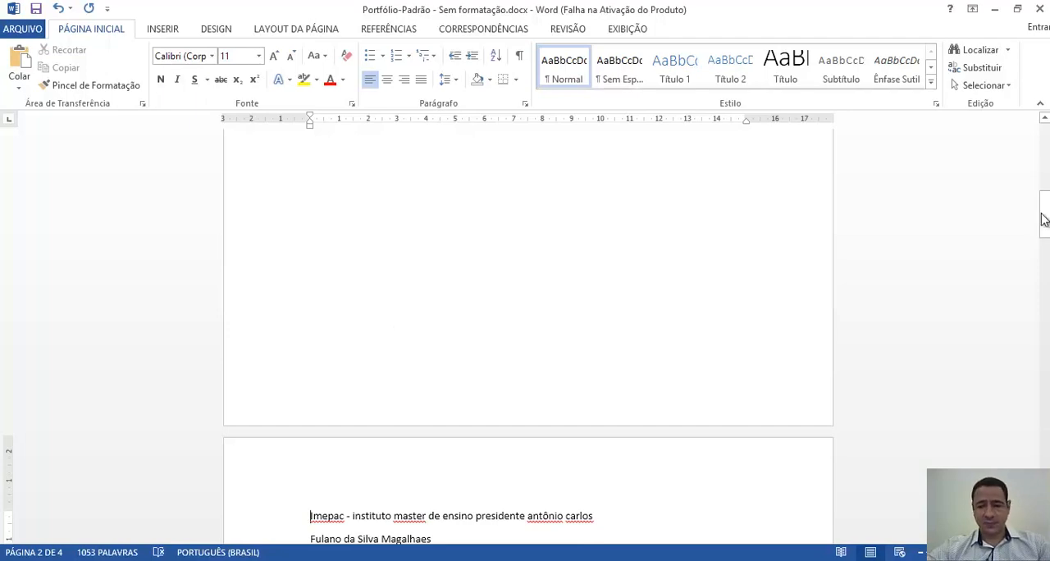
- Insert page breaks before the Sumário and Introdução headings so that each starts on its own page
left_click_drag(1044, 222, 1045, 264)
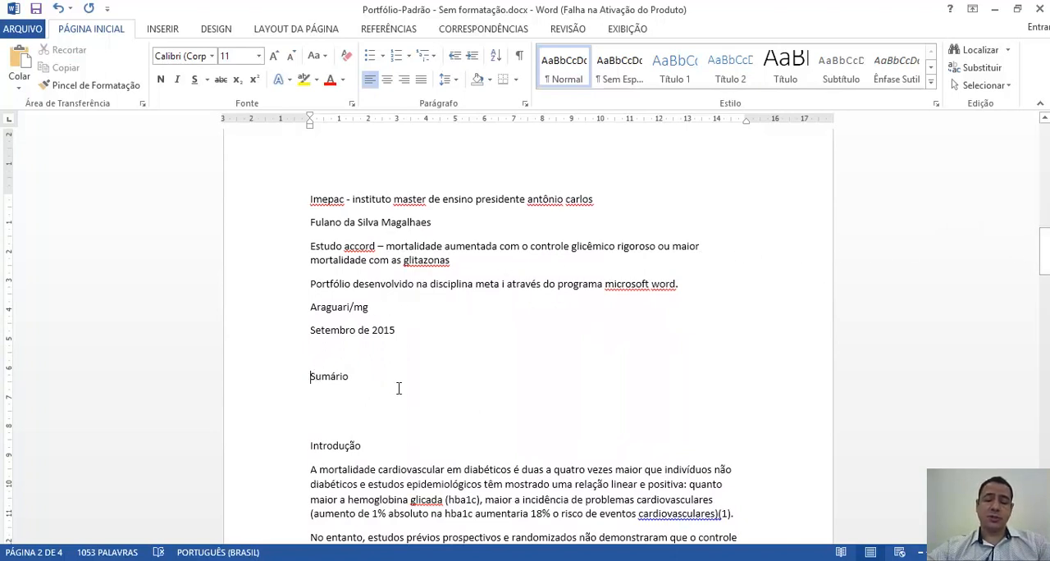
key("ctrl+Return")
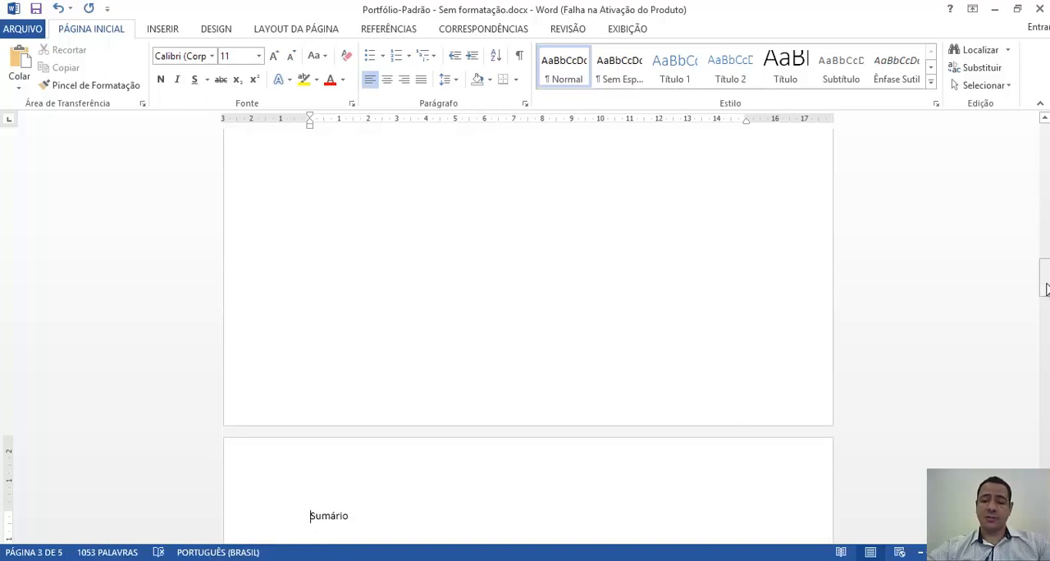
left_click_drag(1046, 288, 1046, 314)
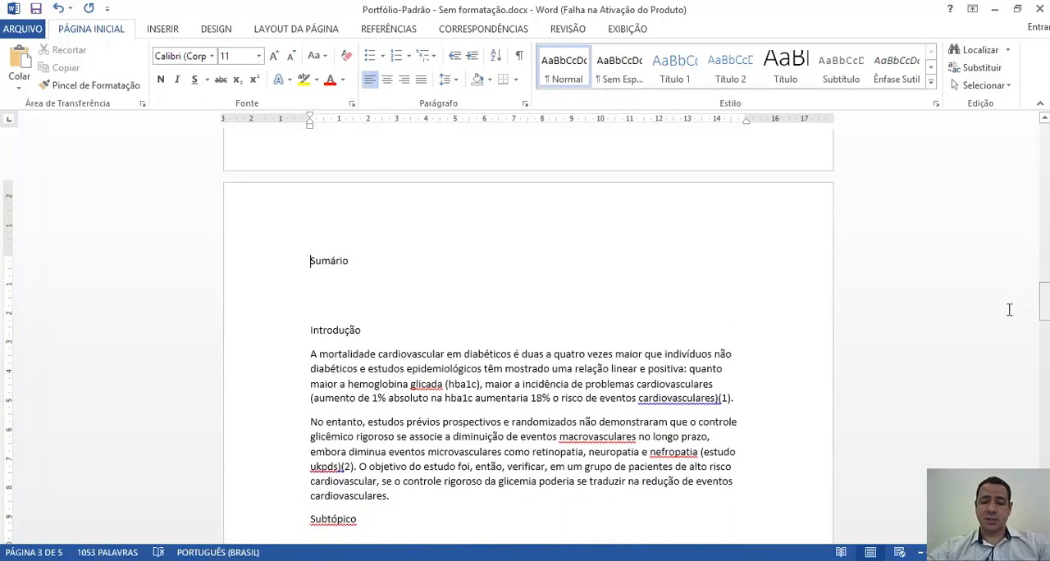
left_click(313, 330)
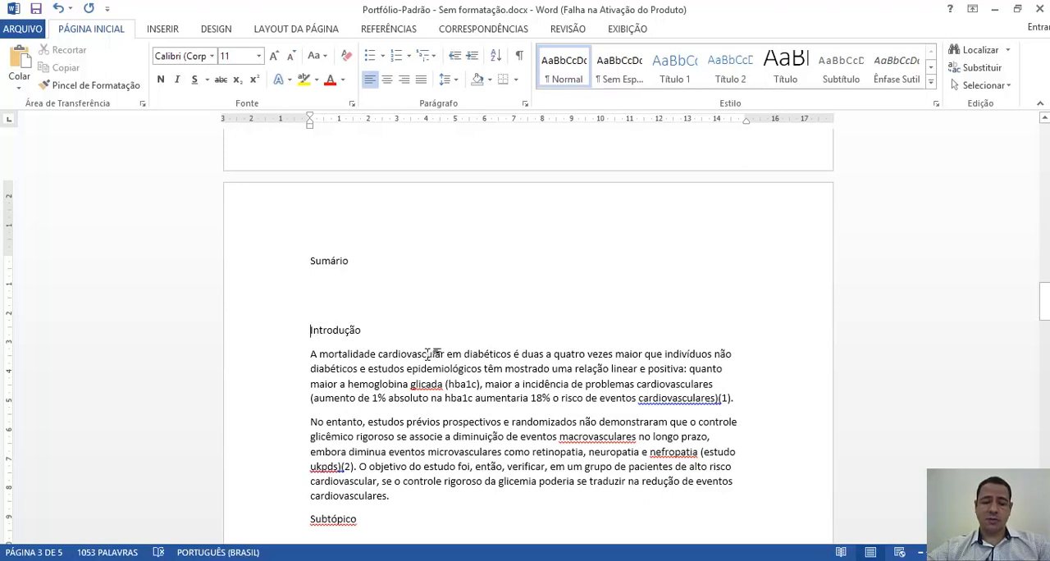
key("ctrl+Return")
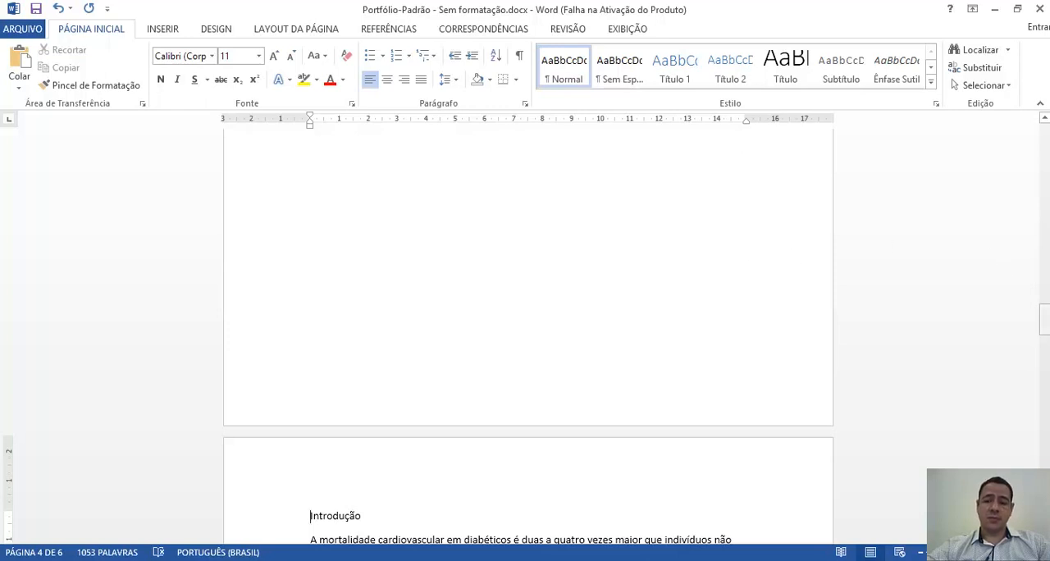
- Review the separated pages from the cover through the title page and Sumário to the Introdução heading
left_click_drag(1044, 324, 1043, 137)
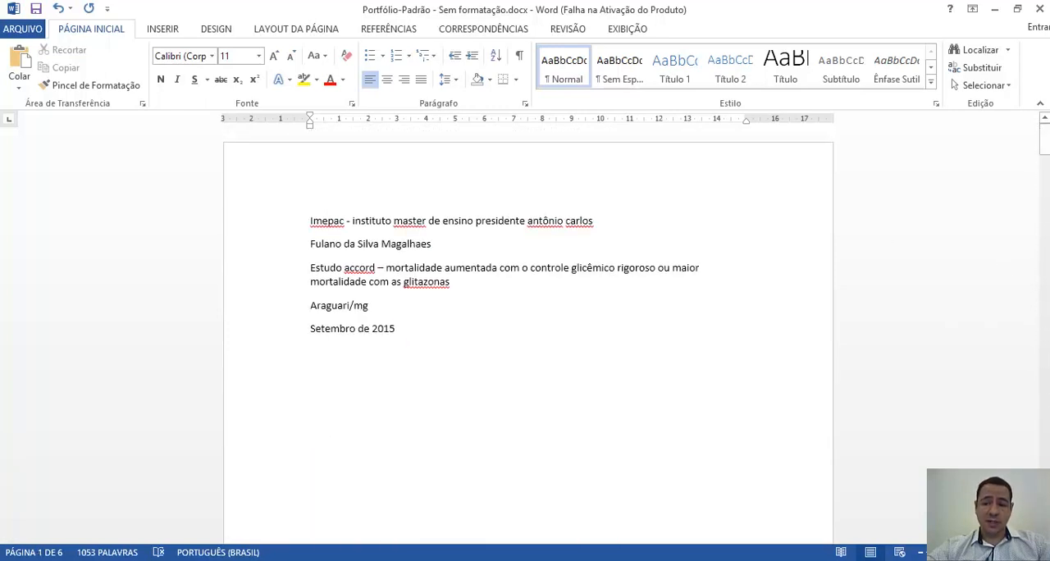
scroll(529, 328, "down", 5)
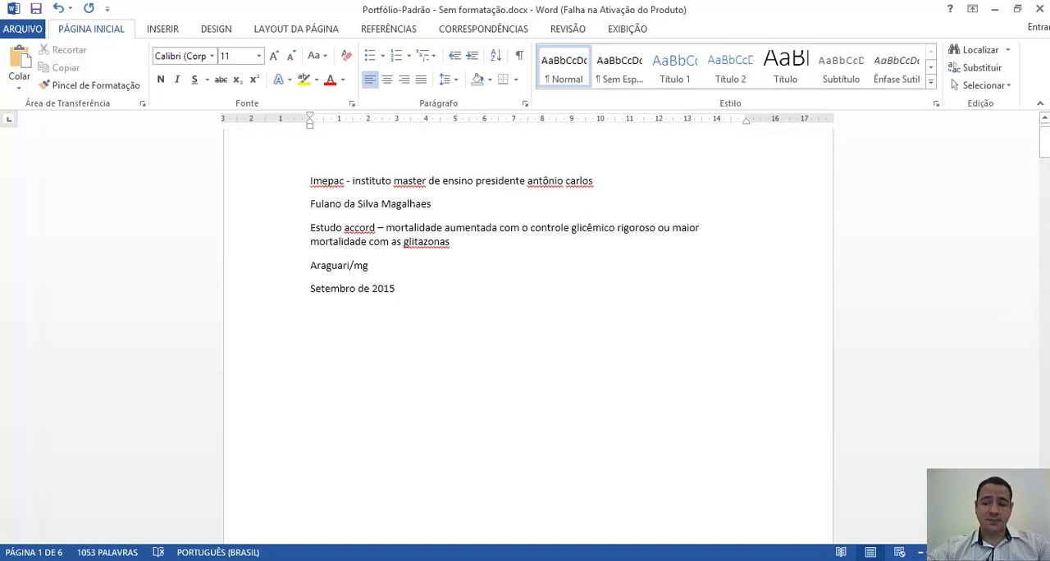
scroll(528, 328, "down", 5)
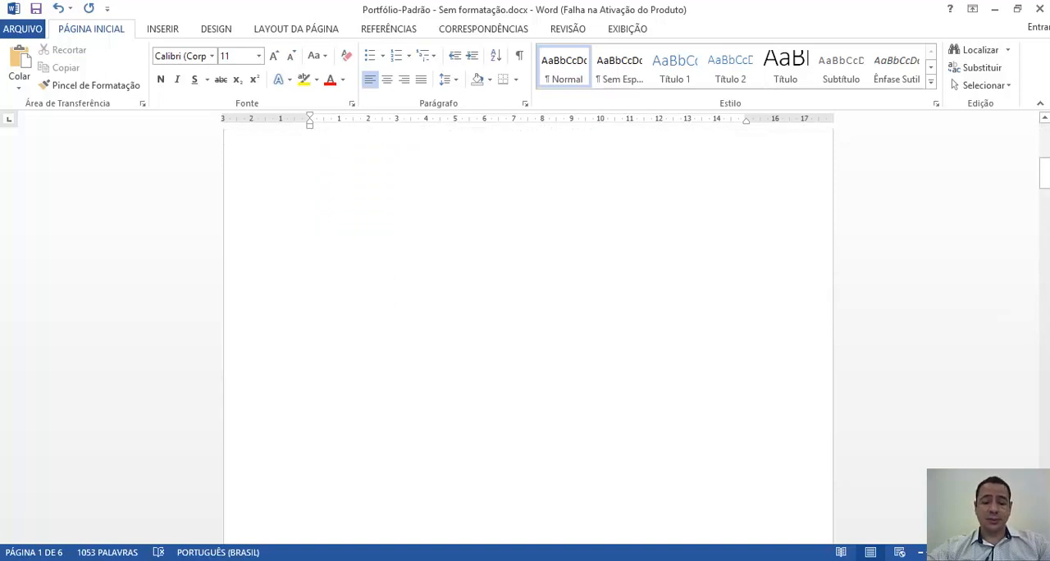
scroll(528, 328, "down", 8)
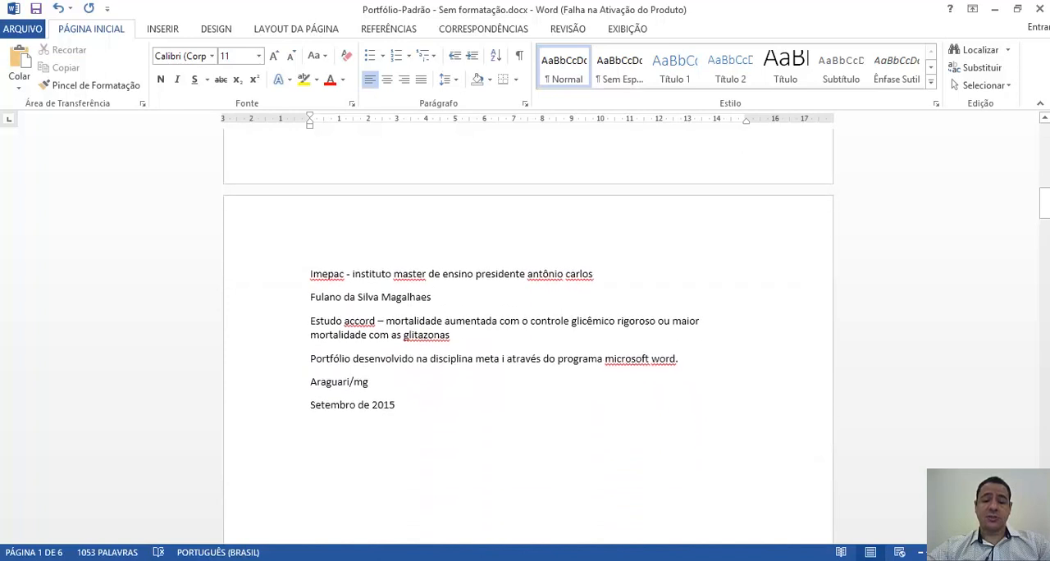
scroll(528, 328, "down", 6)
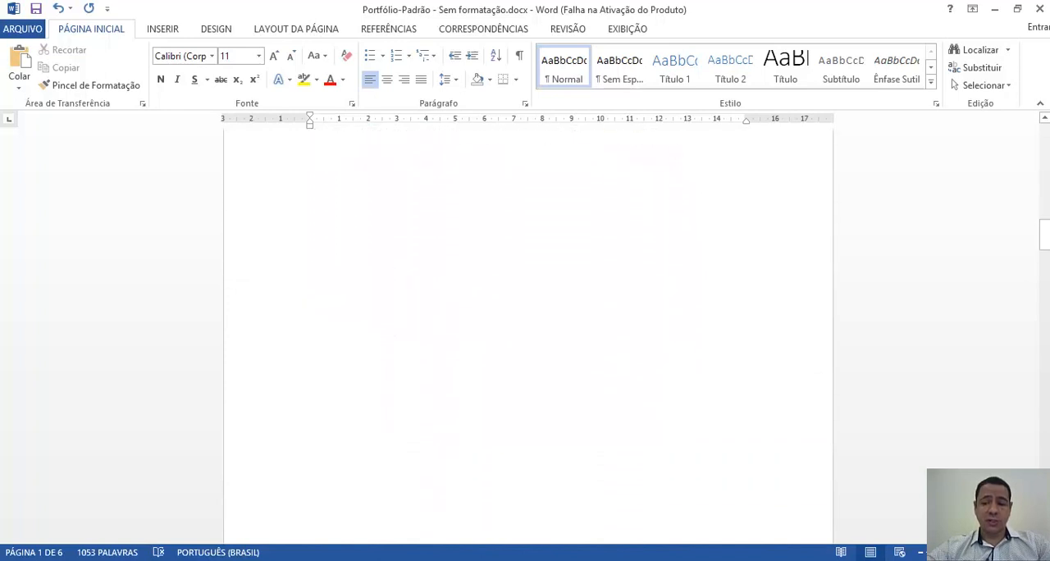
scroll(528, 328, "down", 6)
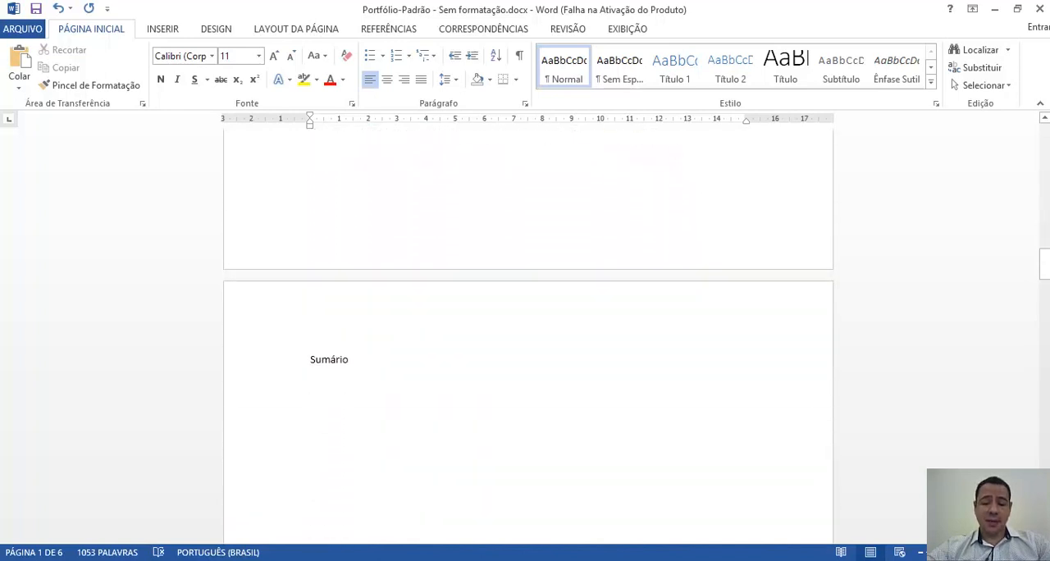
scroll(528, 328, "down", 6)
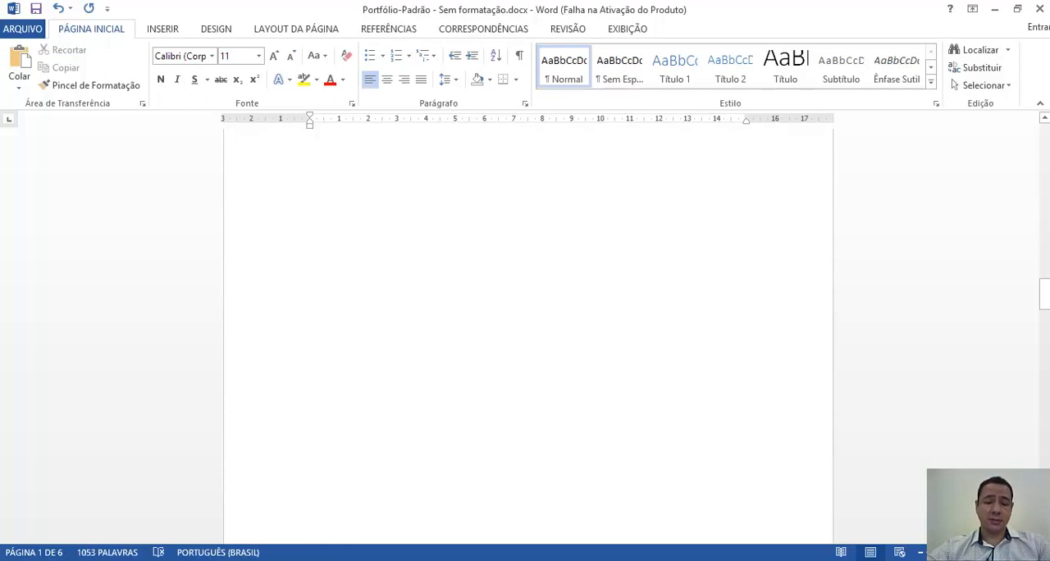
scroll(528, 328, "down", 6)
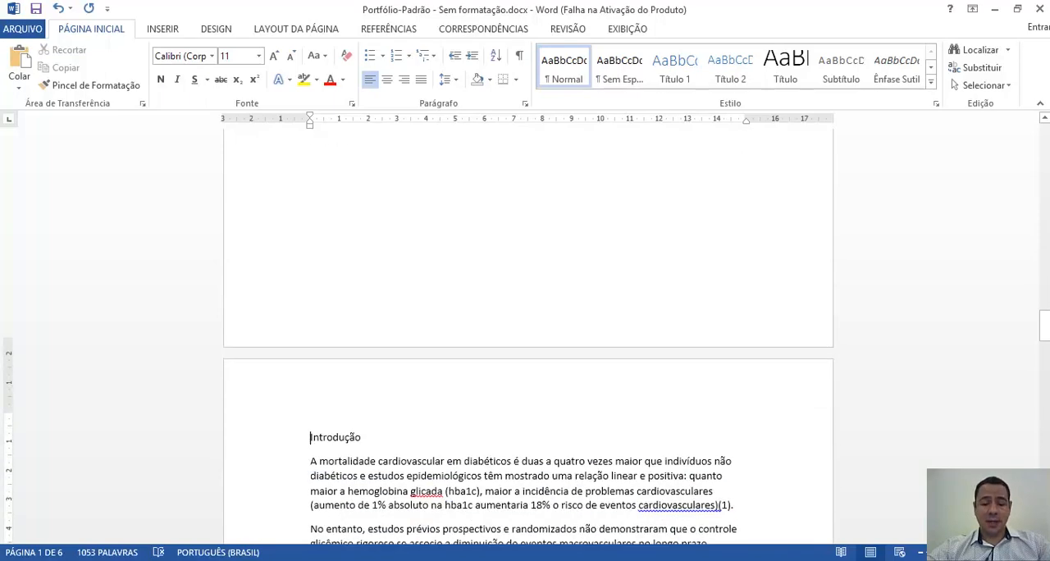
scroll(423, 336, "down", 1)
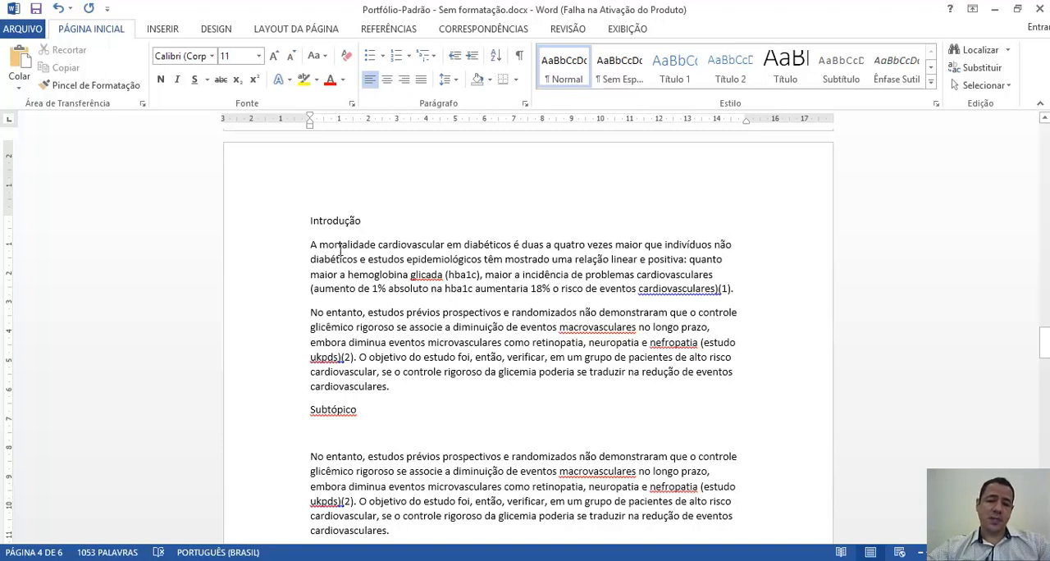
left_click(270, 226)
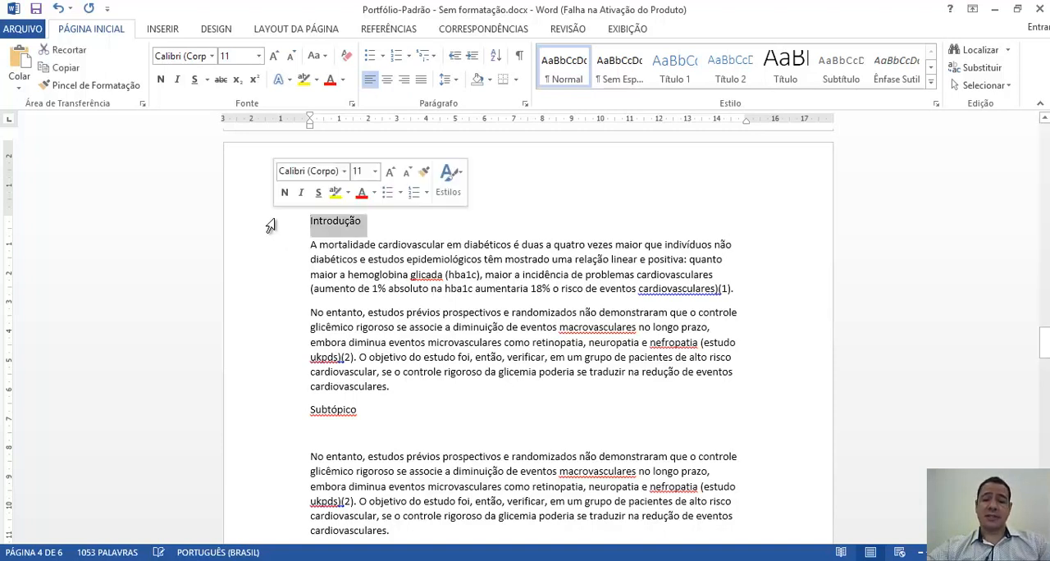
left_click(544, 275)
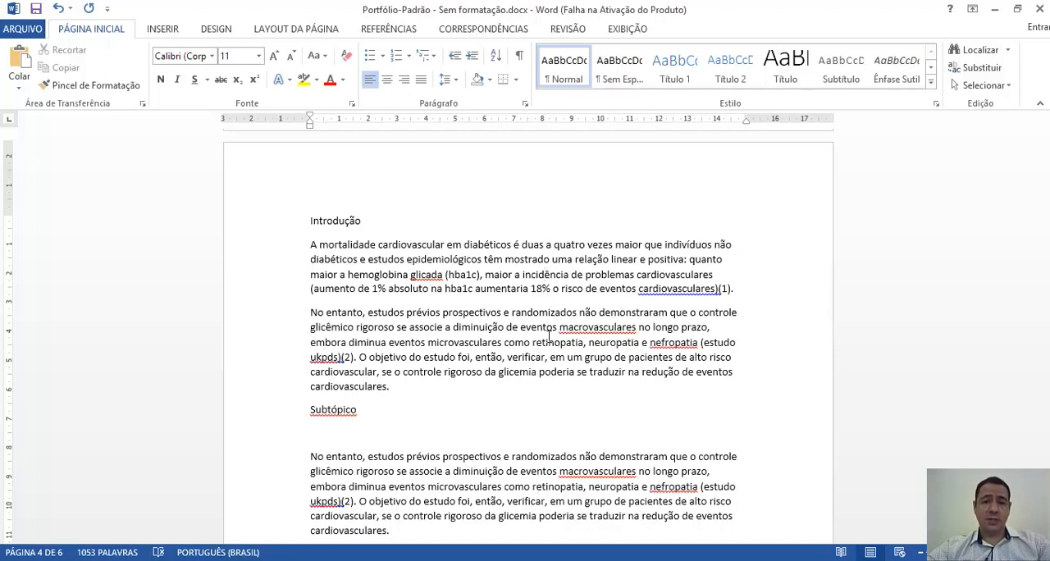
- Format the text of the whole document in Arial, size 12, with justified alignment
key("ctrl+o")
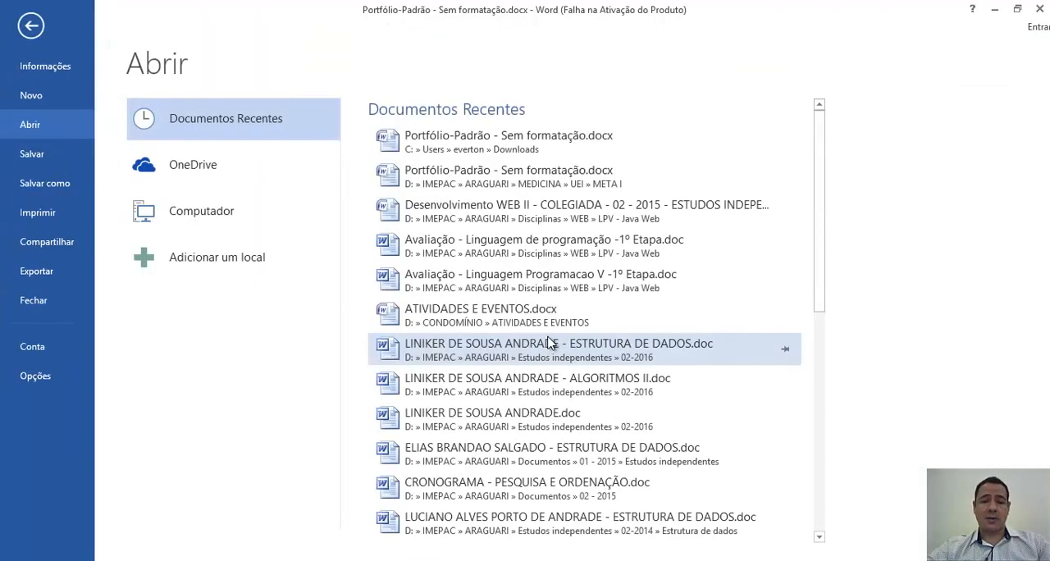
key("Escape")
key("ctrl+a")
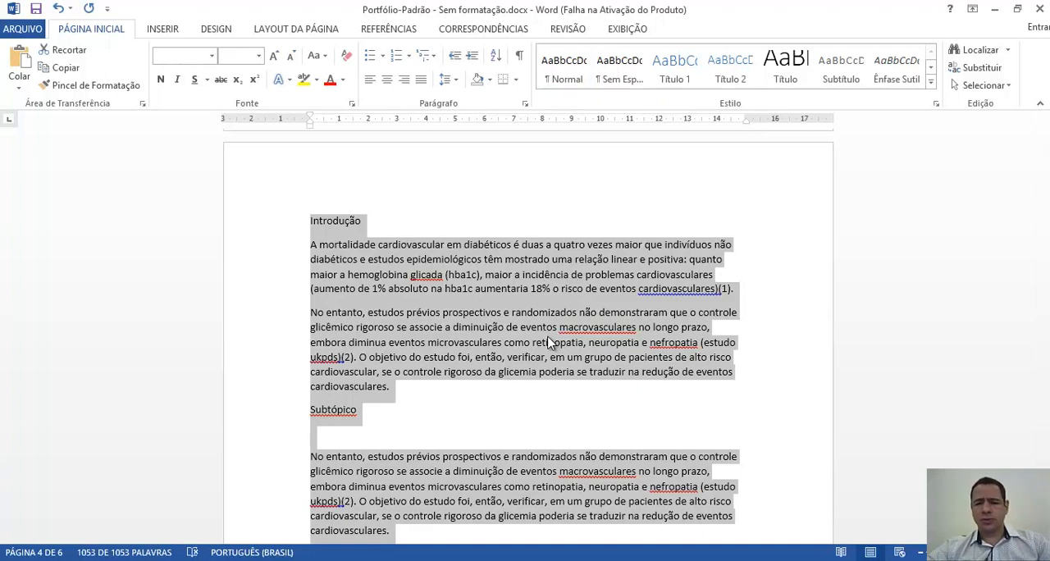
left_click(211, 56)
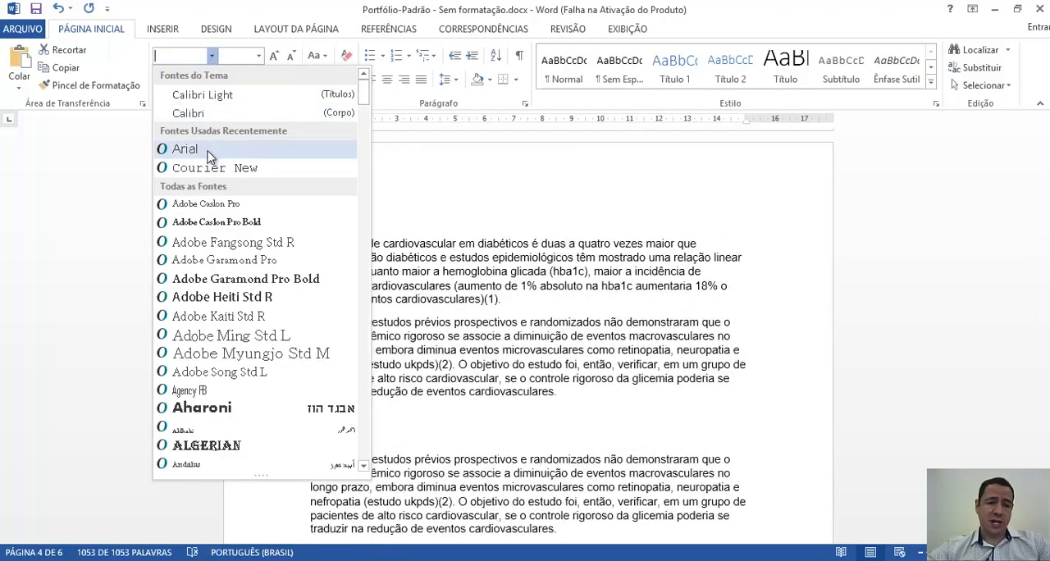
left_click(205, 149)
left_click(259, 55)
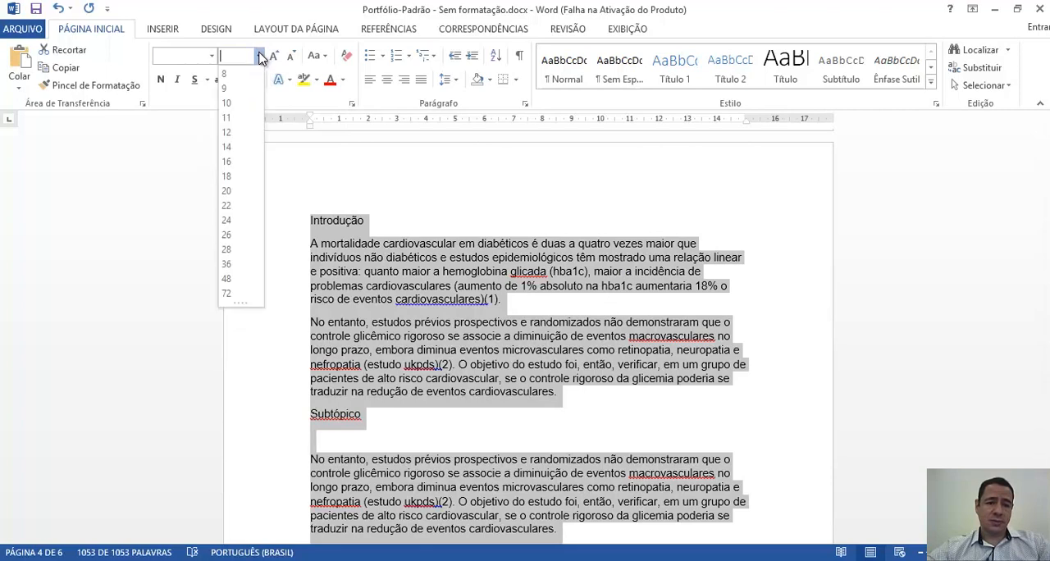
left_click(240, 139)
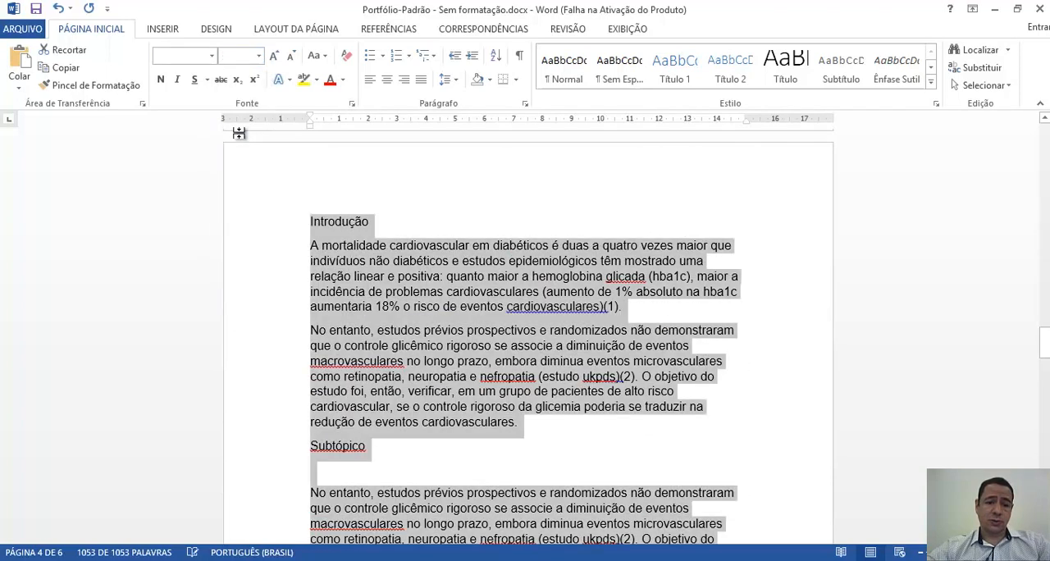
left_click(423, 82)
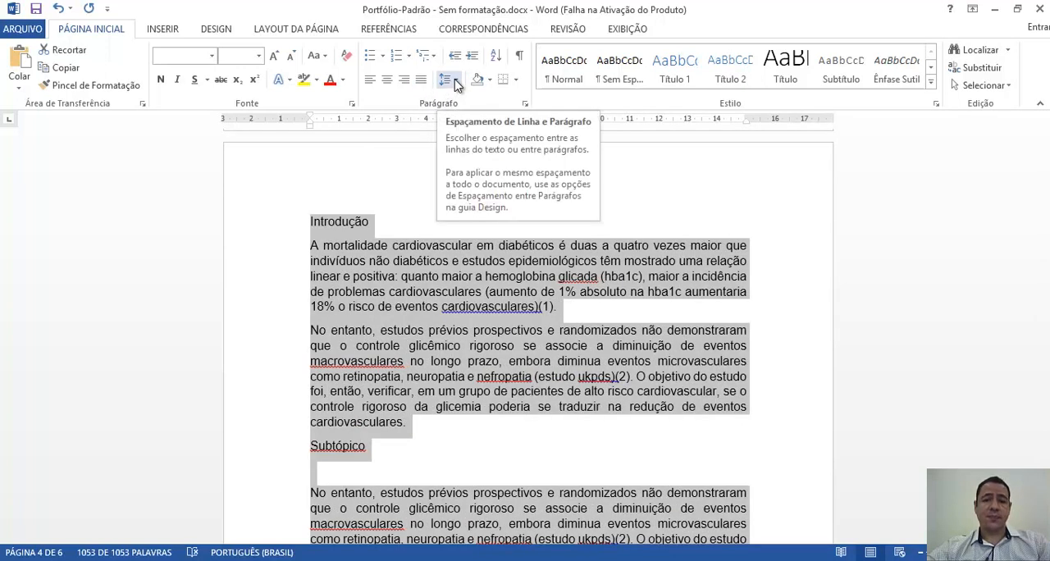
- Set the whole document's line spacing to 1,5, with inside and outside indents of 0 and no special indent
left_click(456, 82)
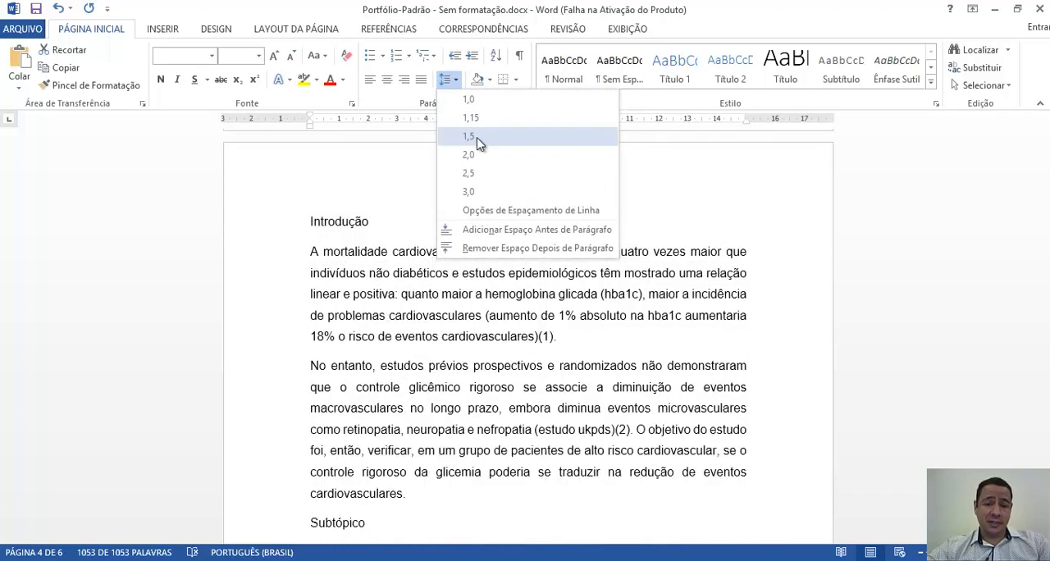
left_click(476, 140)
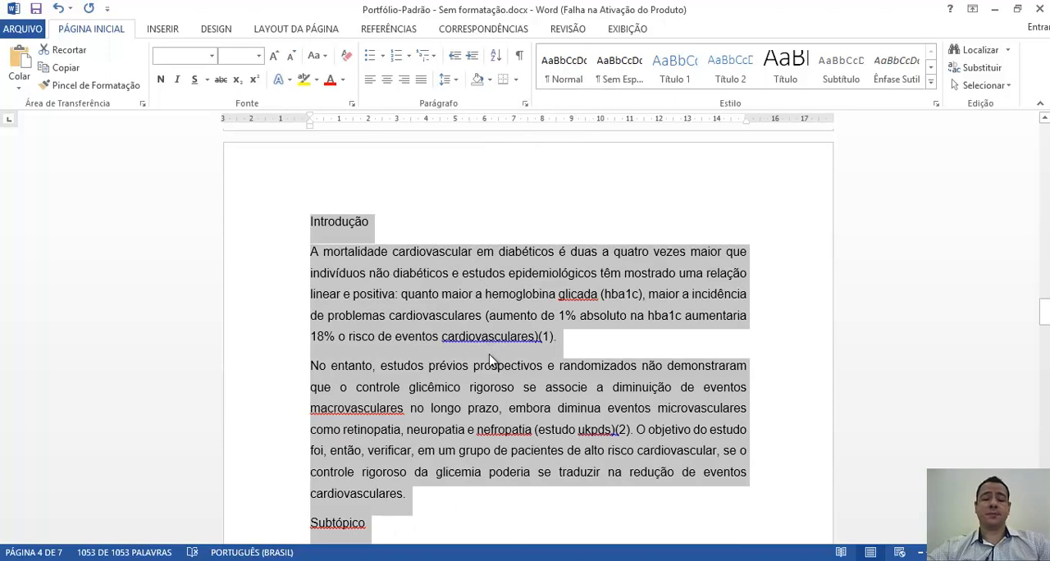
left_click(526, 105)
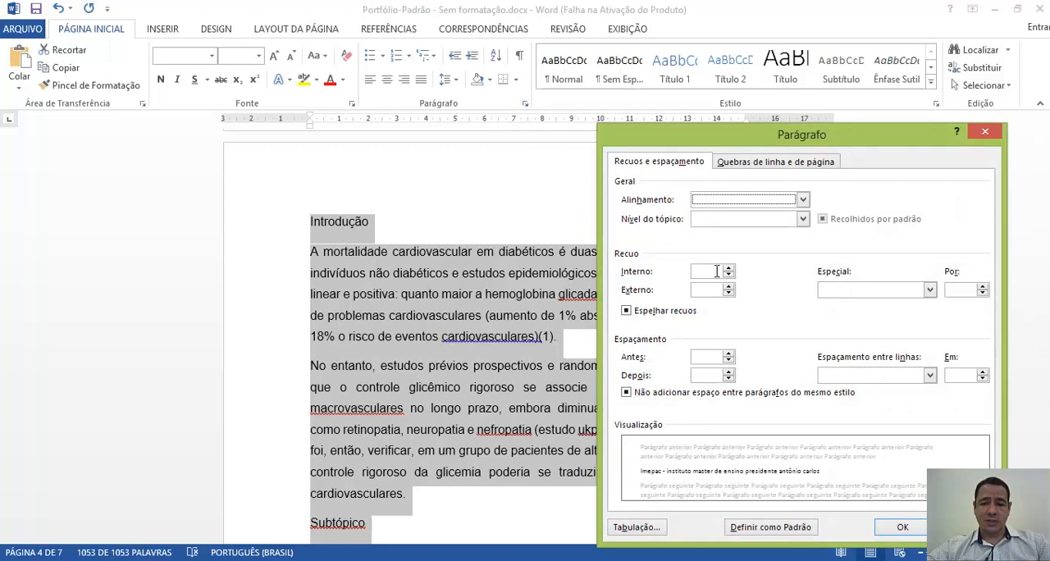
left_click(716, 271)
type("0")
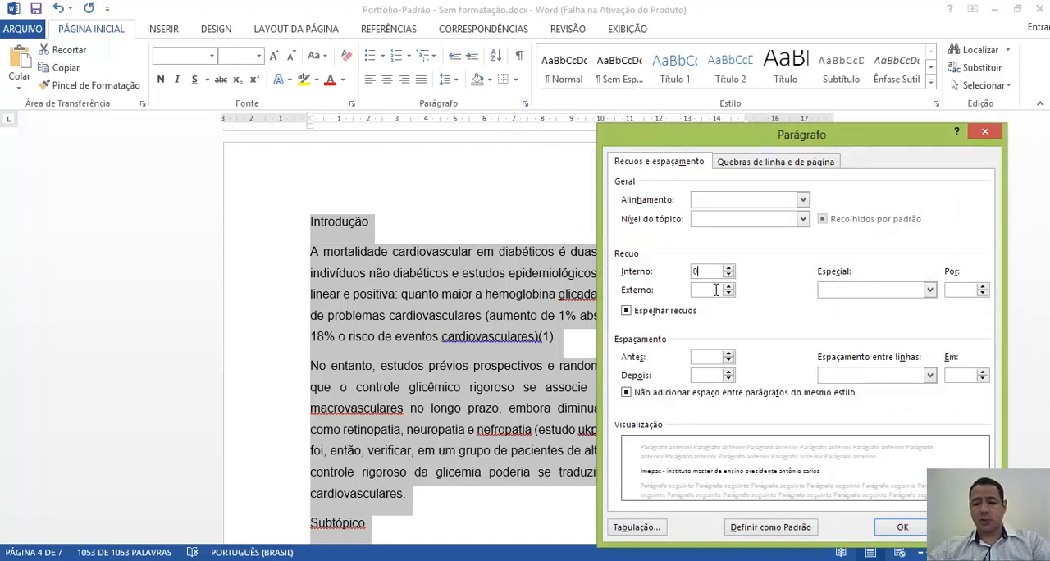
type("0")
left_click(930, 290)
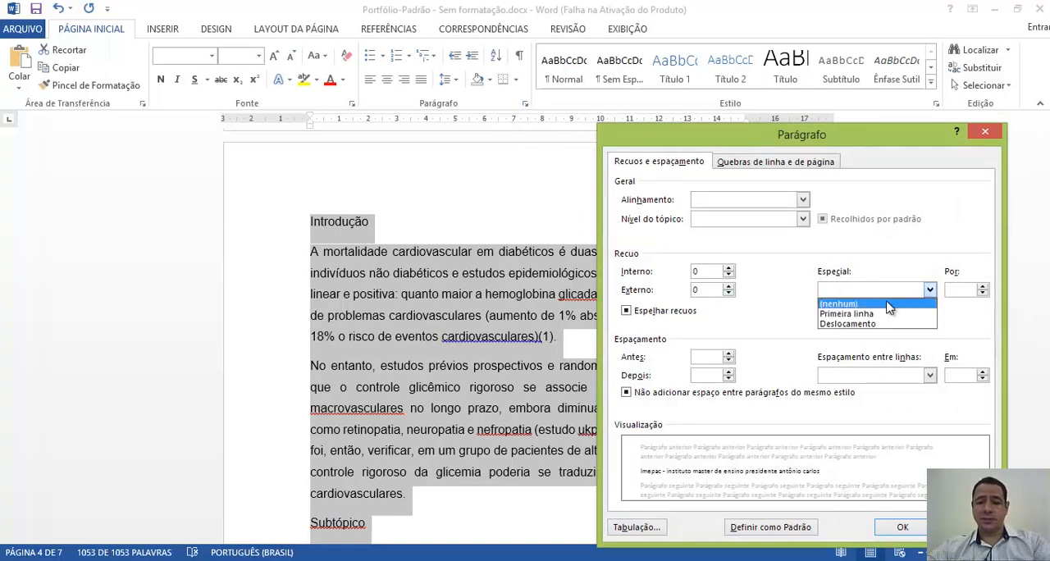
left_click(890, 304)
- Apply paragraph spacing of 0 before and after, justified alignment and 1,5-line spacing to the whole document
left_click(720, 358)
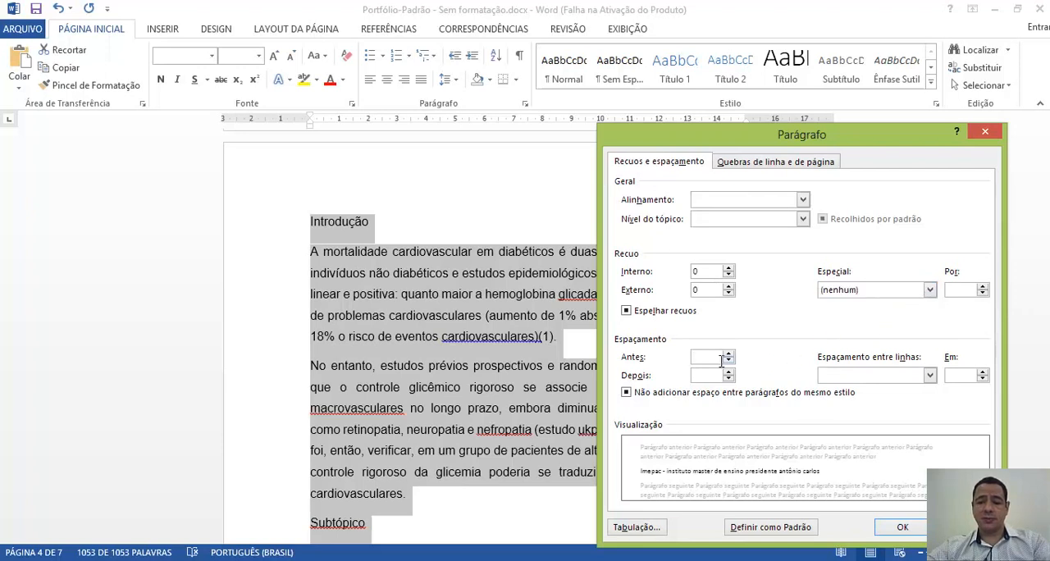
type("0")
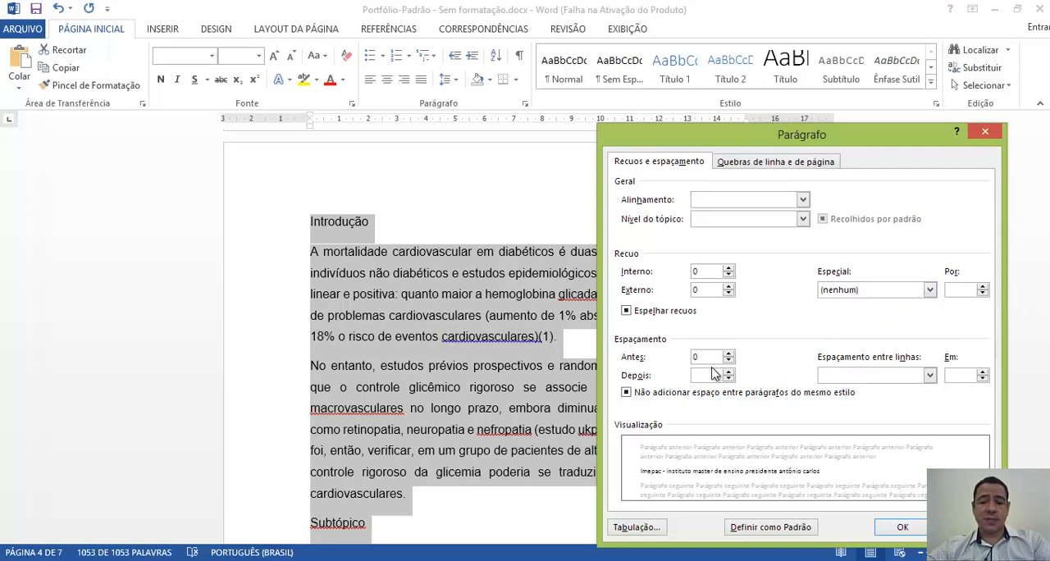
left_click(711, 374)
type("0")
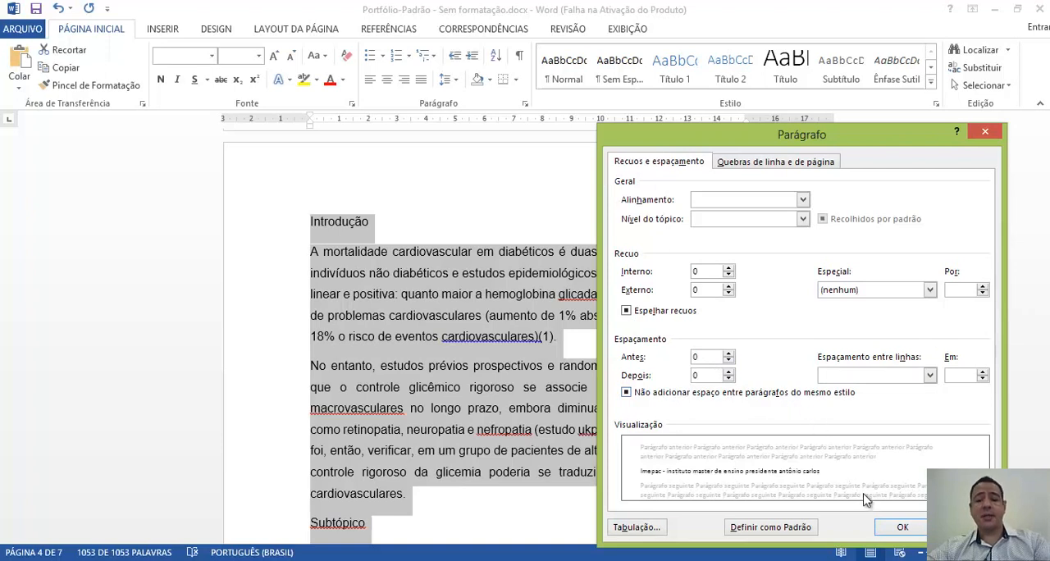
left_click(802, 199)
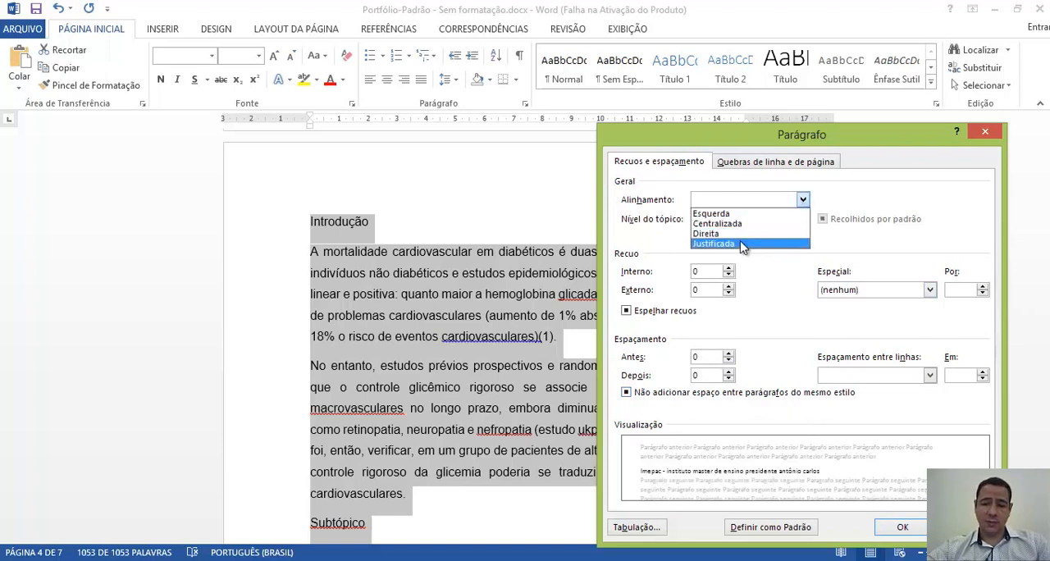
left_click(741, 242)
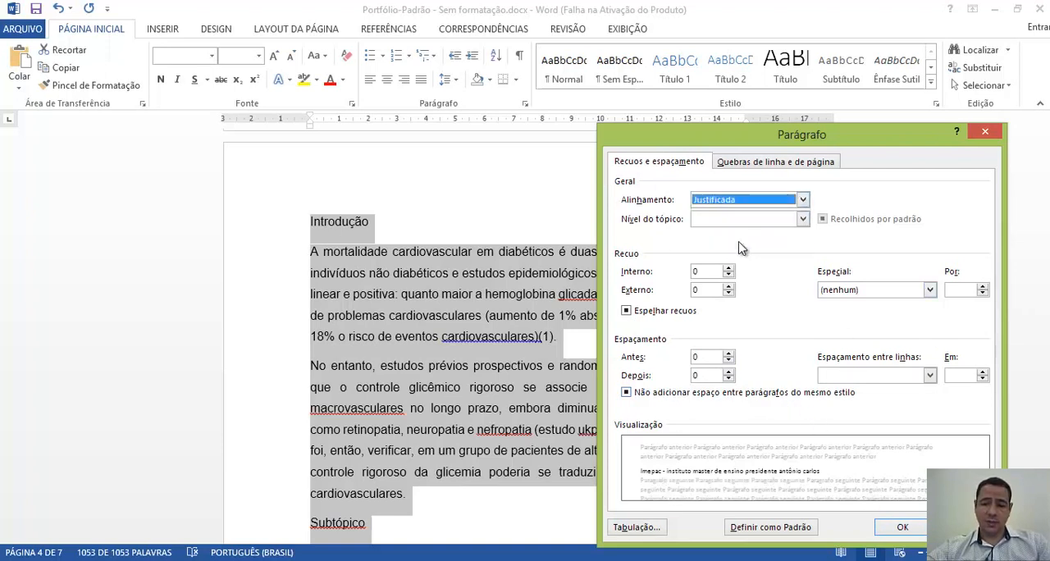
left_click(912, 376)
left_click(897, 400)
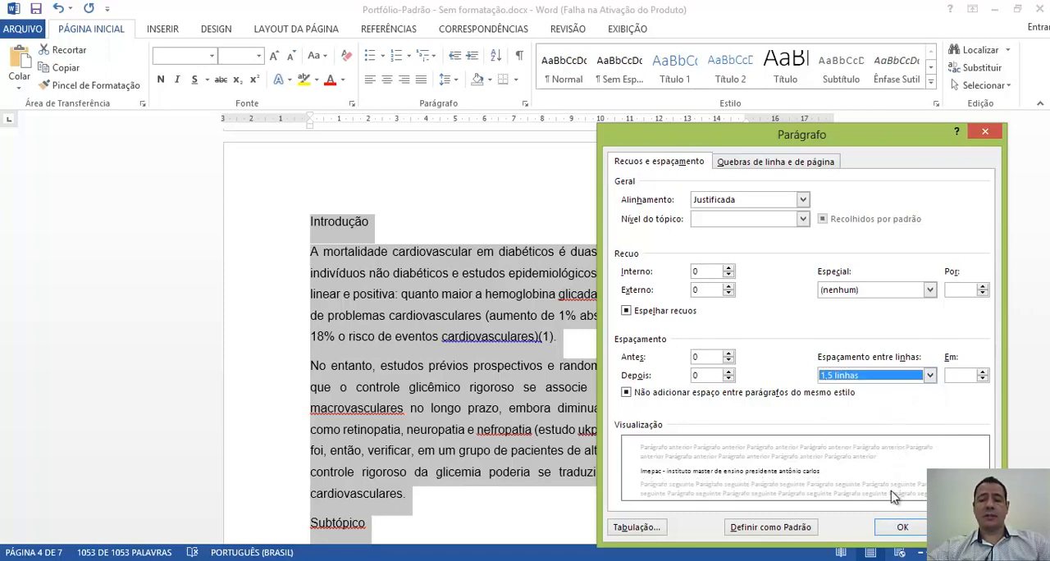
left_click(898, 528)
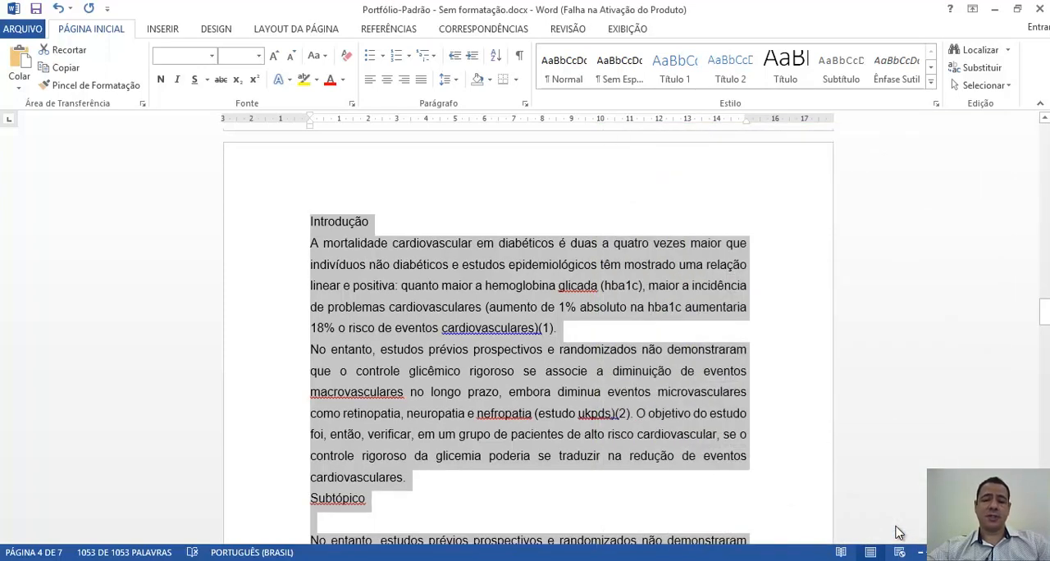
- Insert two blank lines between the Introdução heading and its first paragraph
left_click(284, 225)
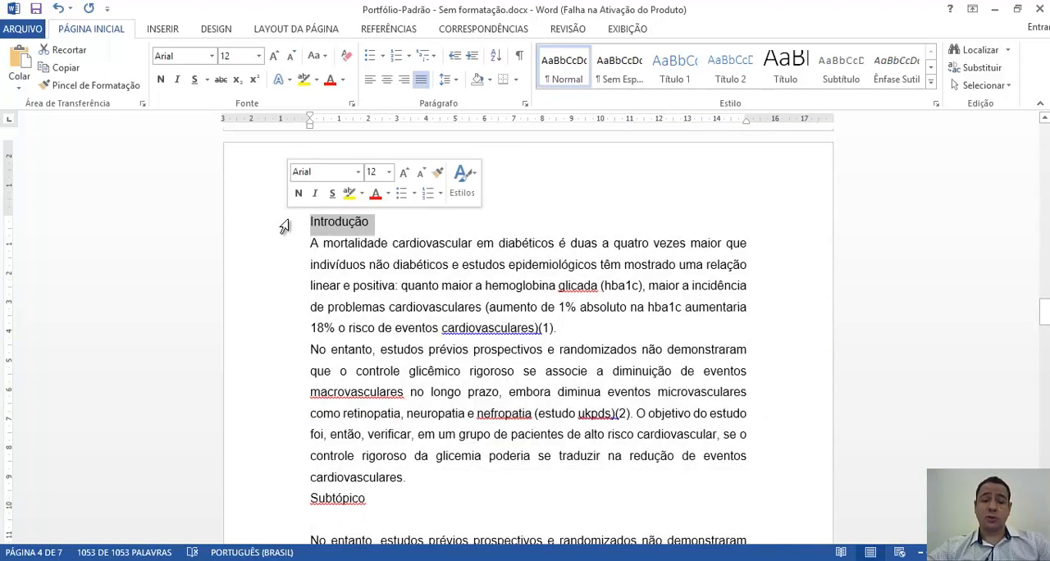
left_click(407, 226)
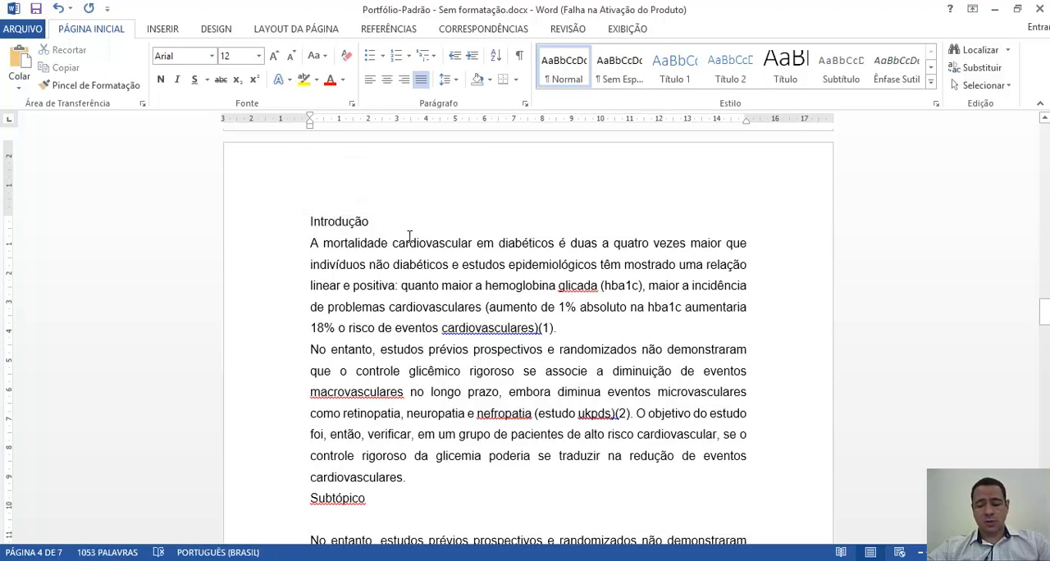
key("Return")
key("Return")
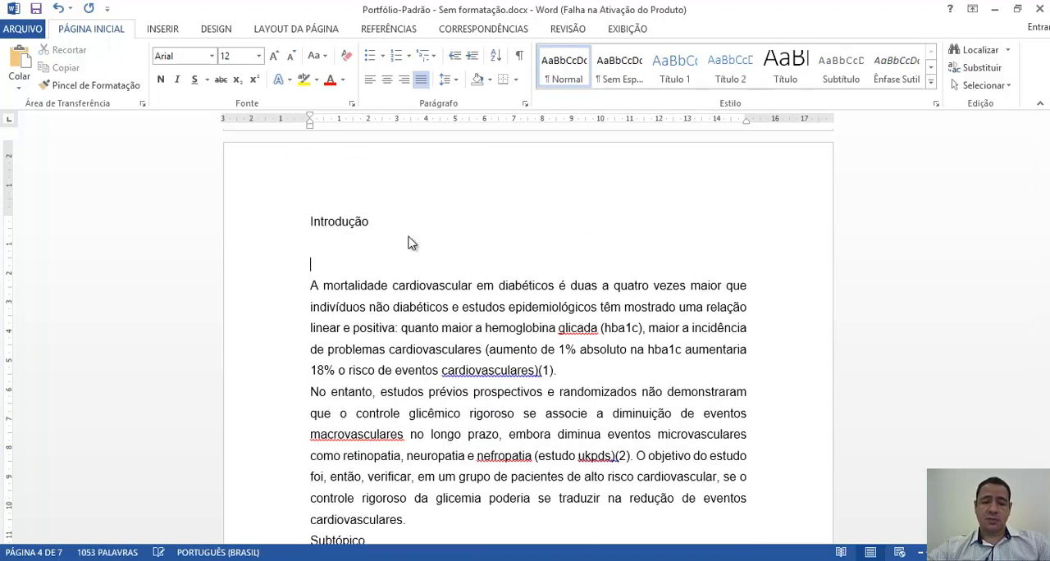
- Format the Introdução heading in bold with the all-caps font effect
left_click(277, 227)
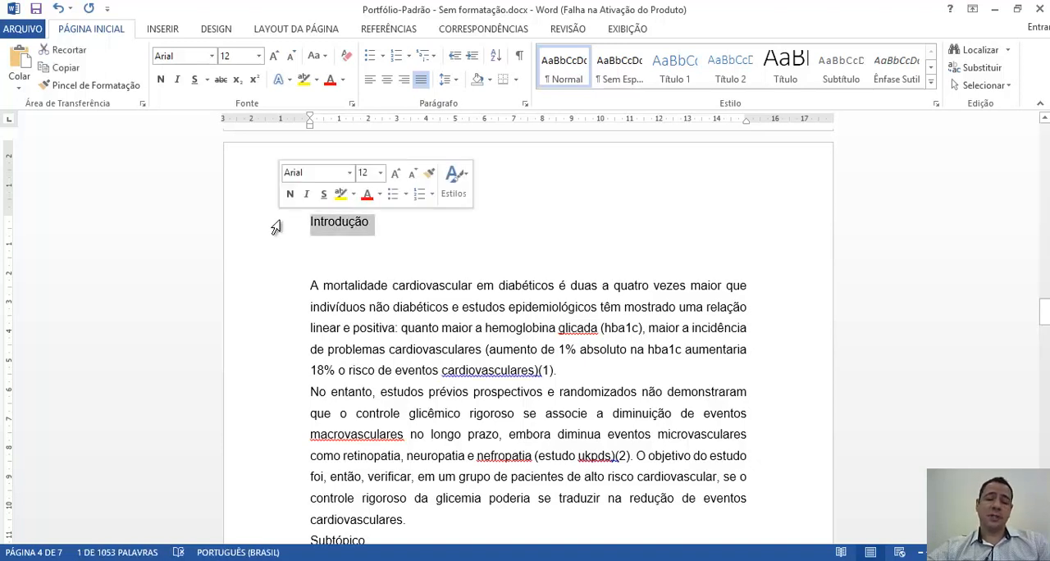
left_click(162, 81)
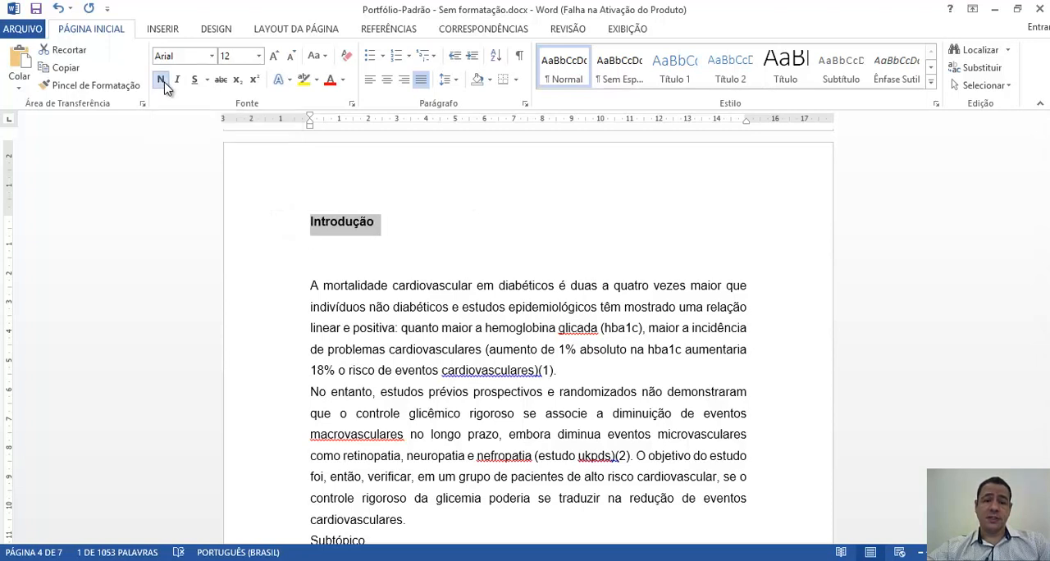
left_click(353, 105)
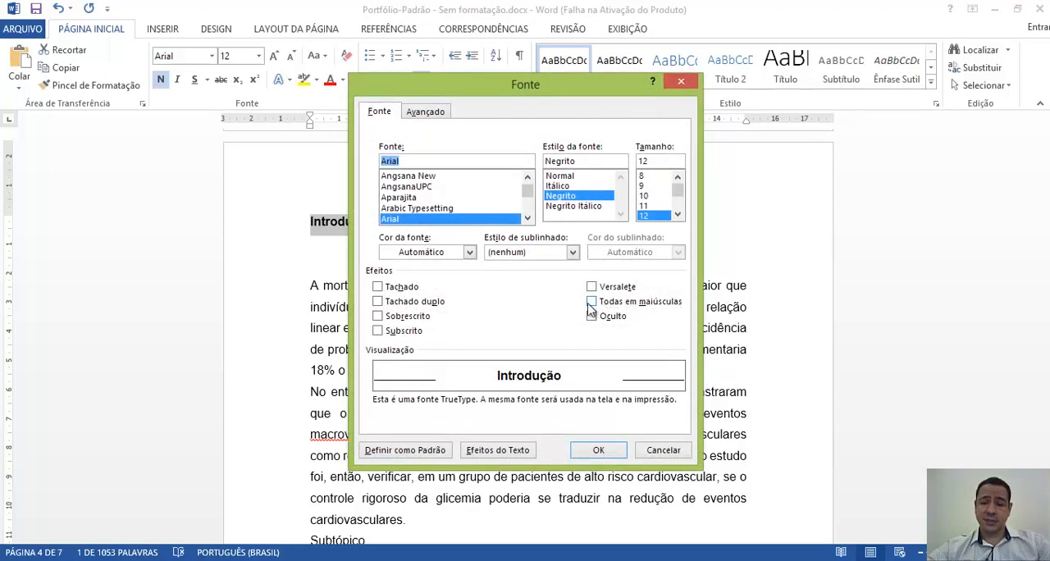
left_click(592, 303)
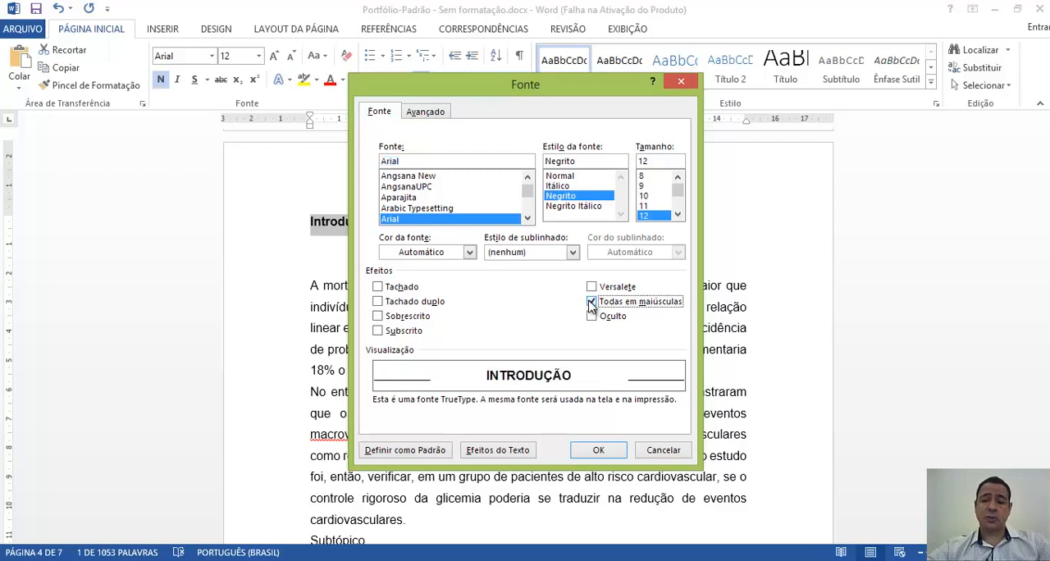
left_click(598, 450)
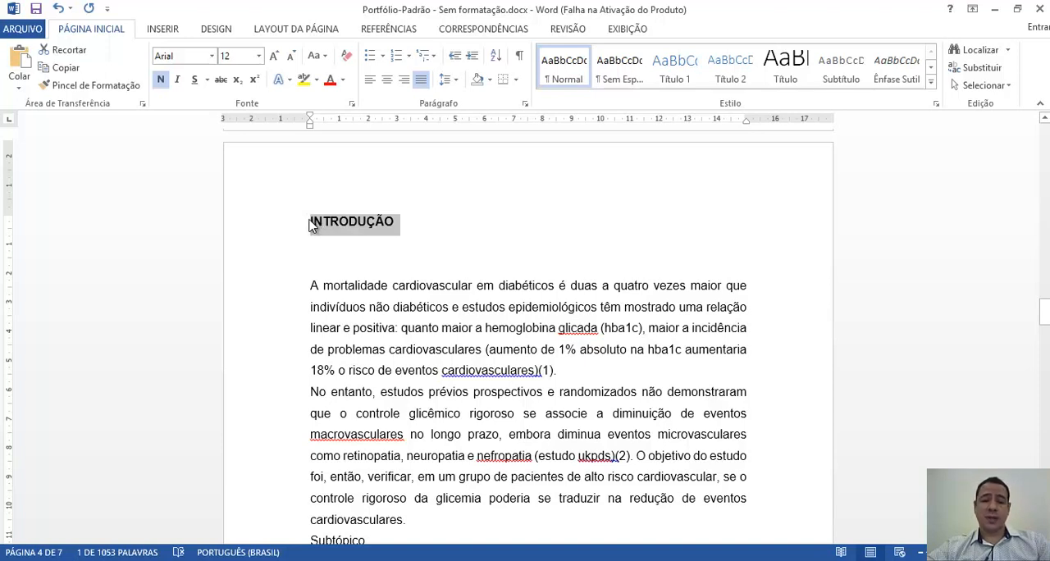
- Number the Introdução heading with the multilevel list format 1., 1.1., 1.1.1
left_click(434, 57)
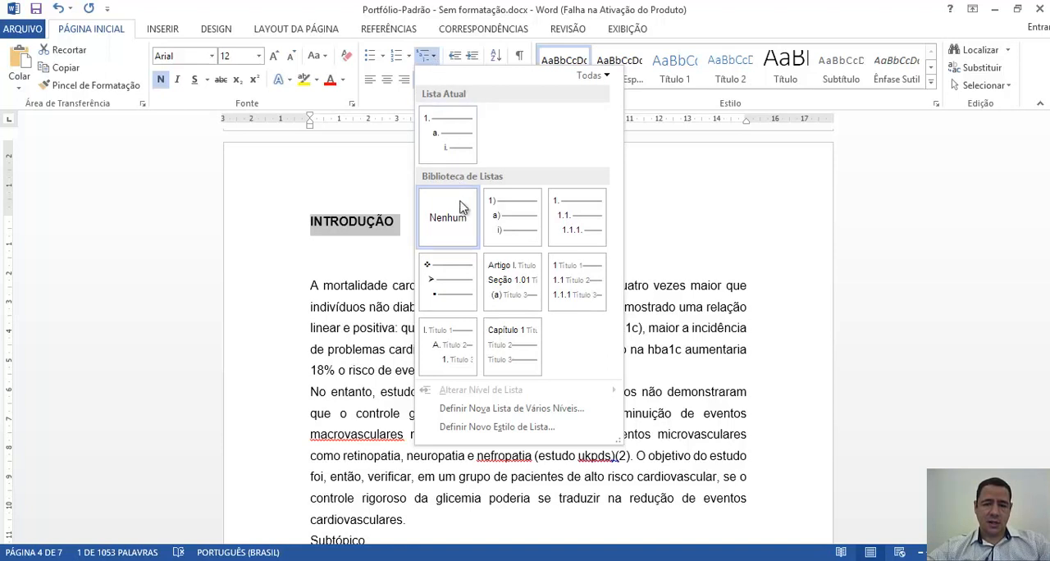
mouse_move(566, 230)
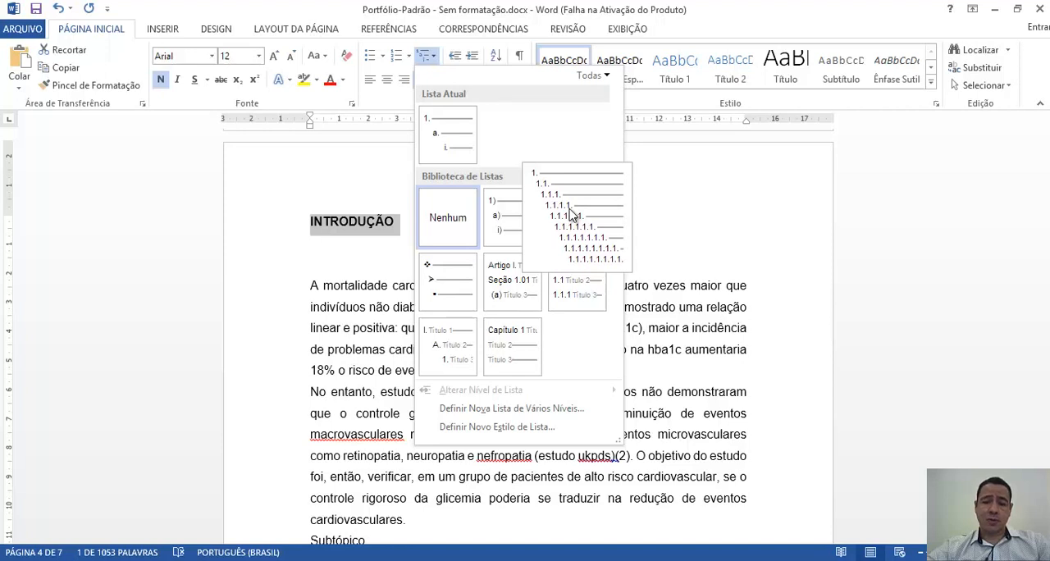
left_click(572, 215)
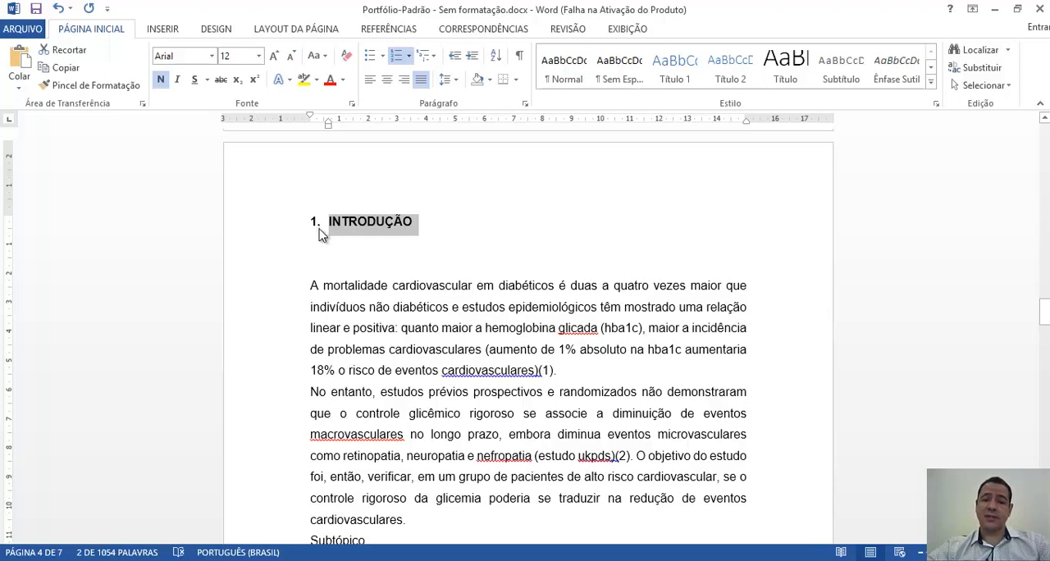
- Define a new multilevel list for the heading, removing the trailing period from the number format of levels 1, 2 and 3
left_click(435, 61)
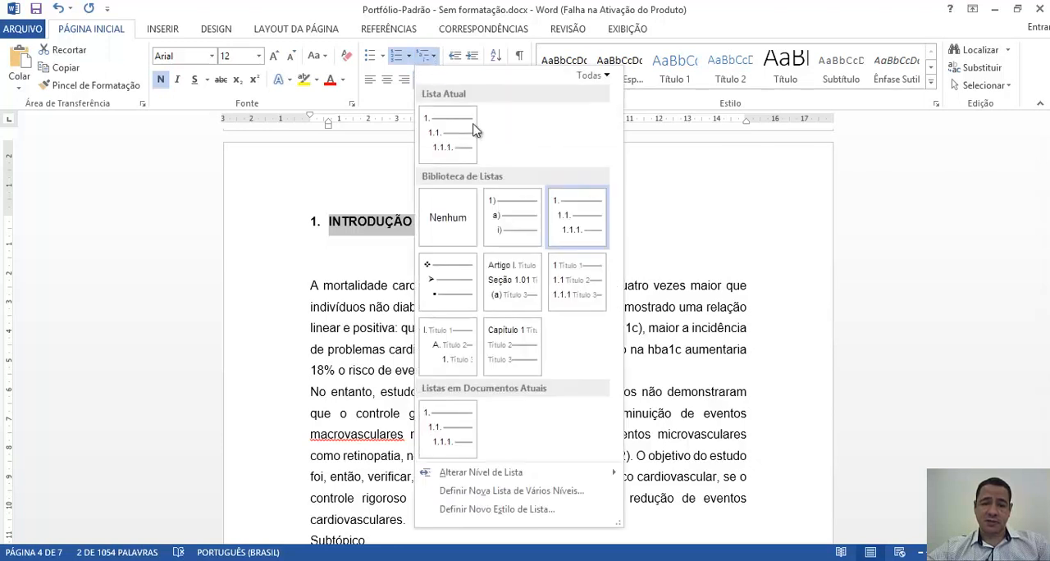
left_click(510, 491)
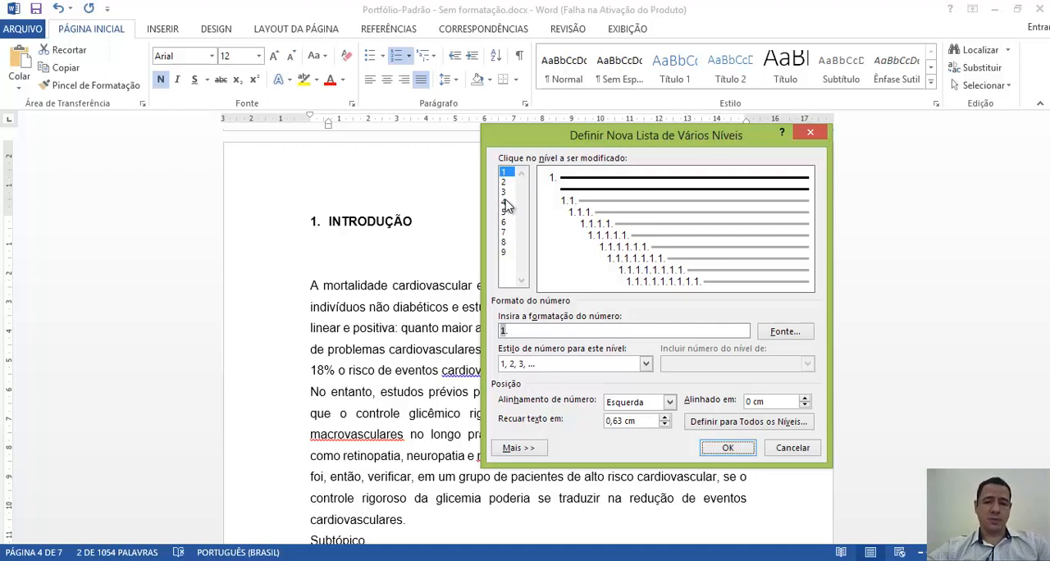
left_click(506, 175)
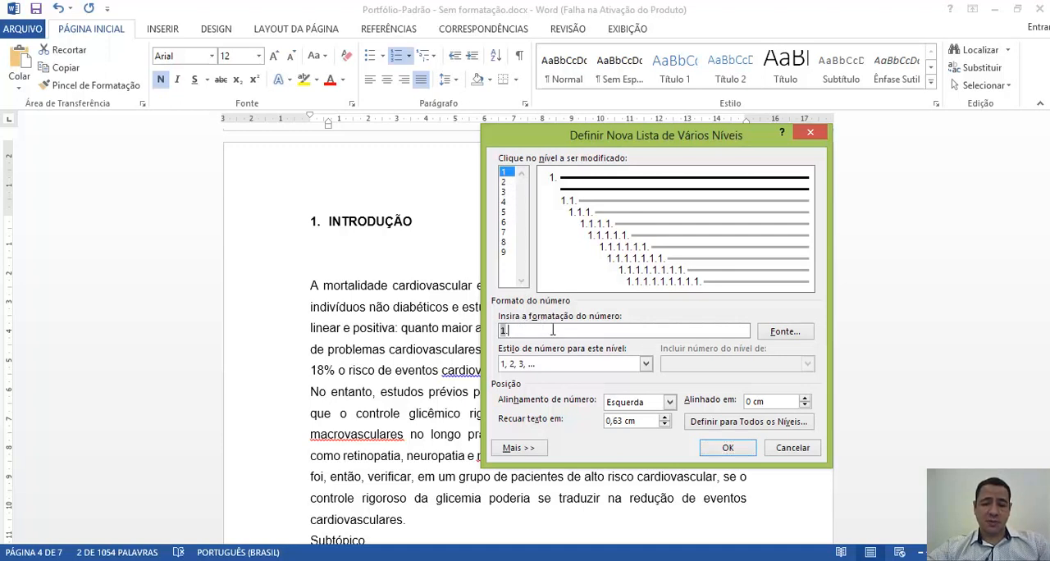
key("BackSpace")
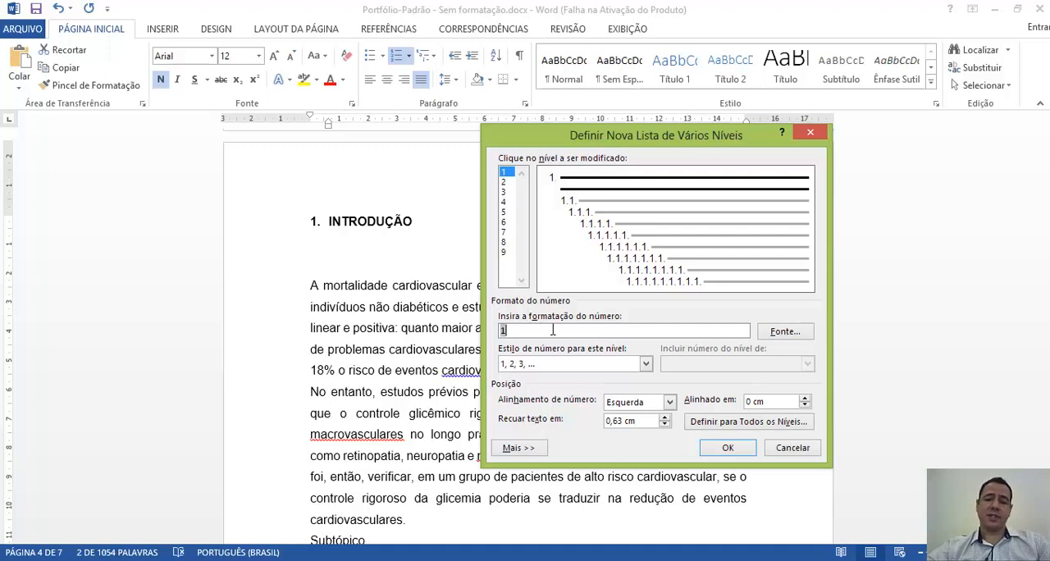
left_click(506, 182)
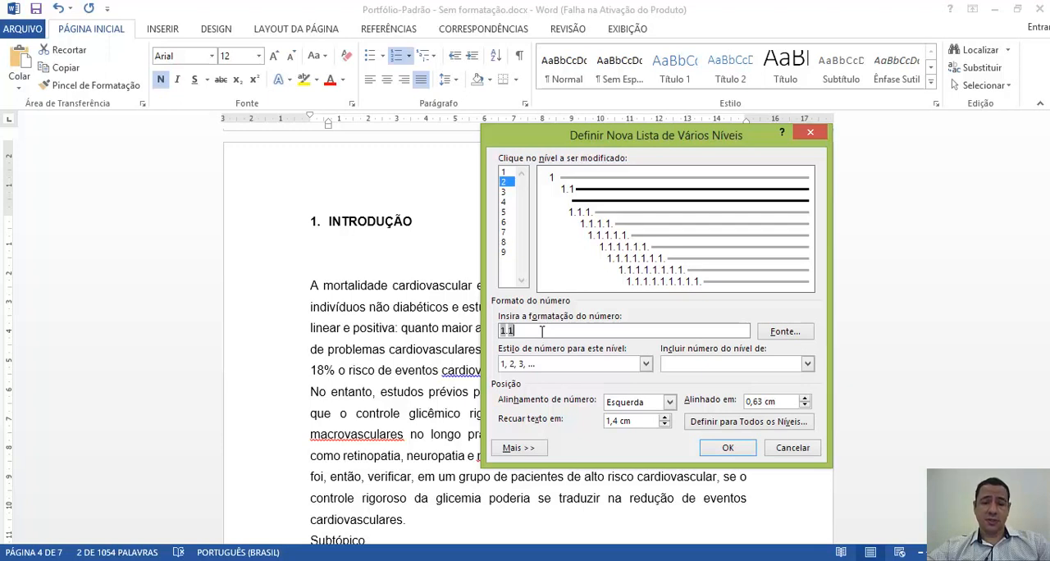
left_click(508, 192)
left_click(545, 331)
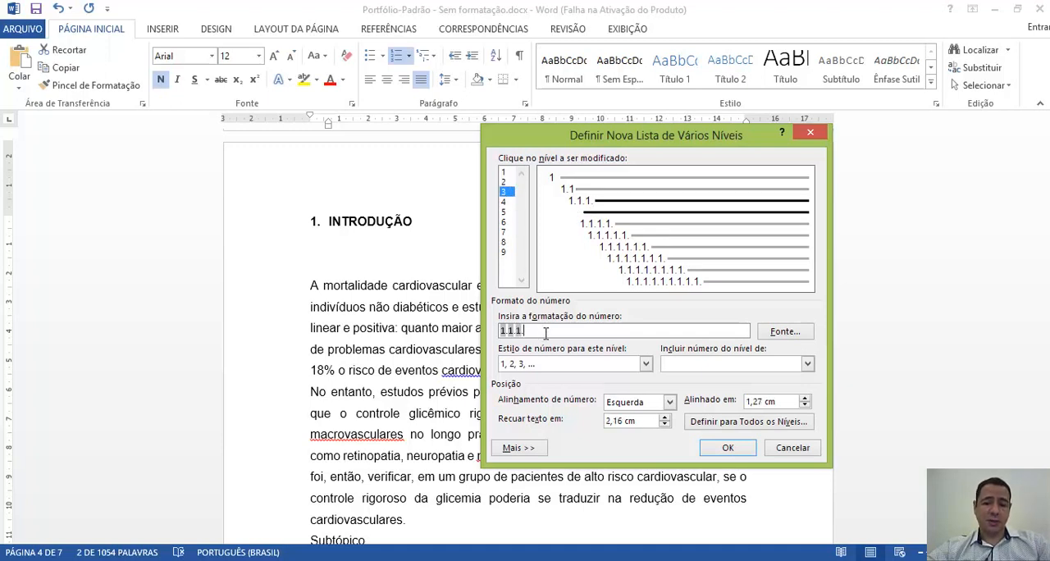
key("BackSpace")
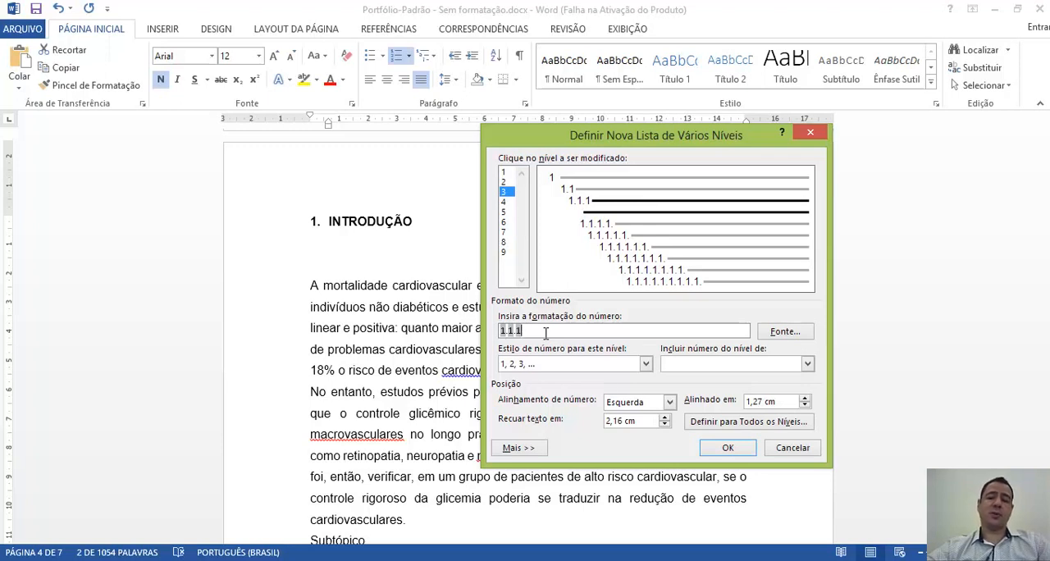
left_click(729, 449)
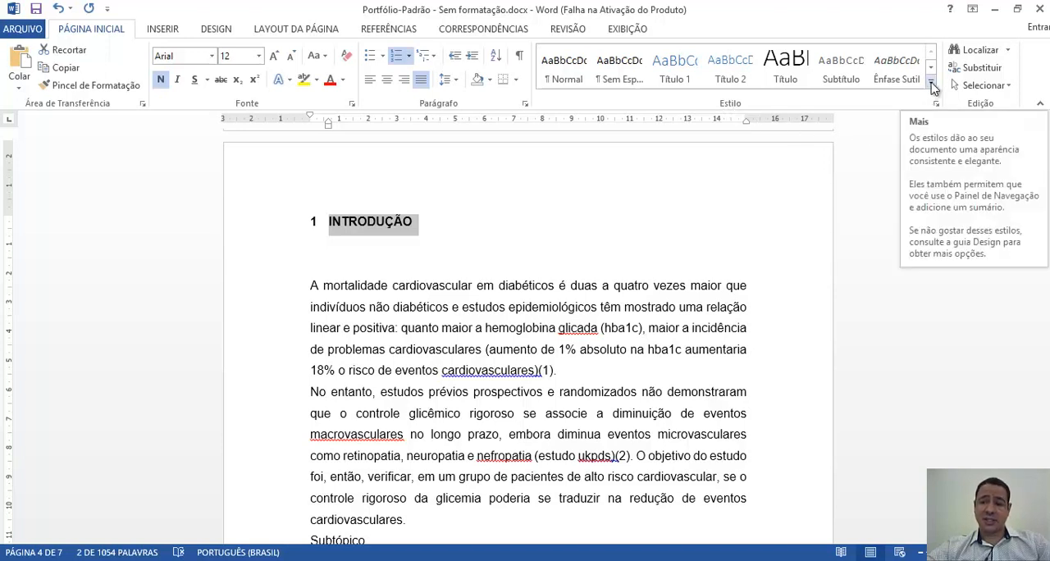
- Save the Introdução heading's formatting as a new reusable style named TituloMed
left_click(932, 85)
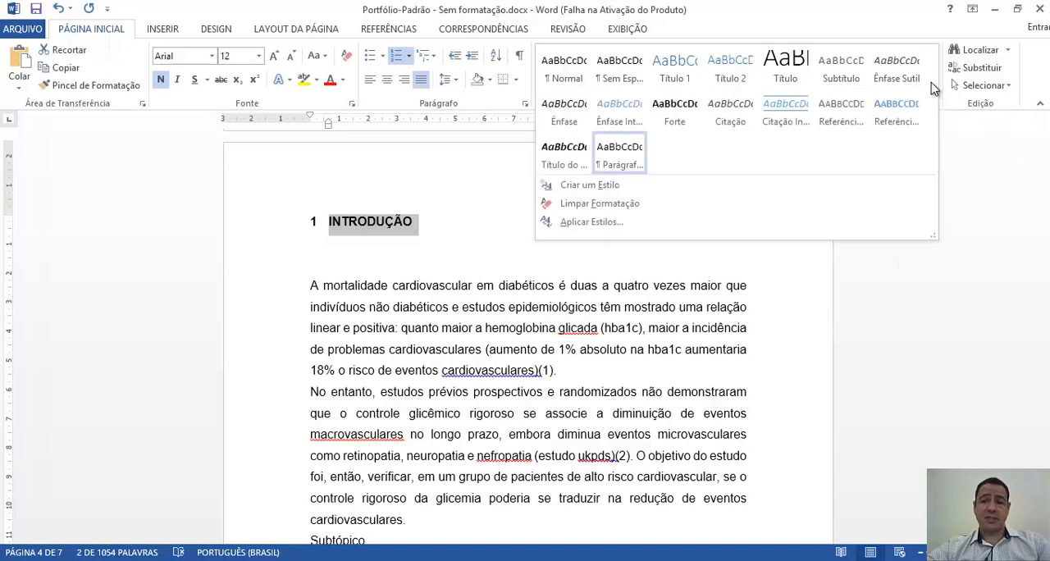
left_click(642, 186)
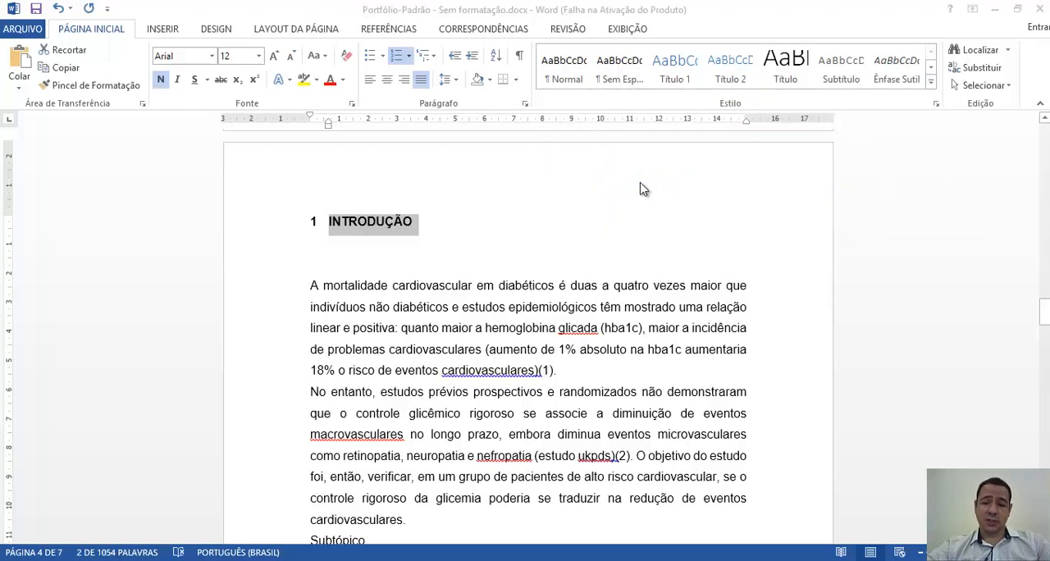
left_click_drag(493, 85, 724, 159)
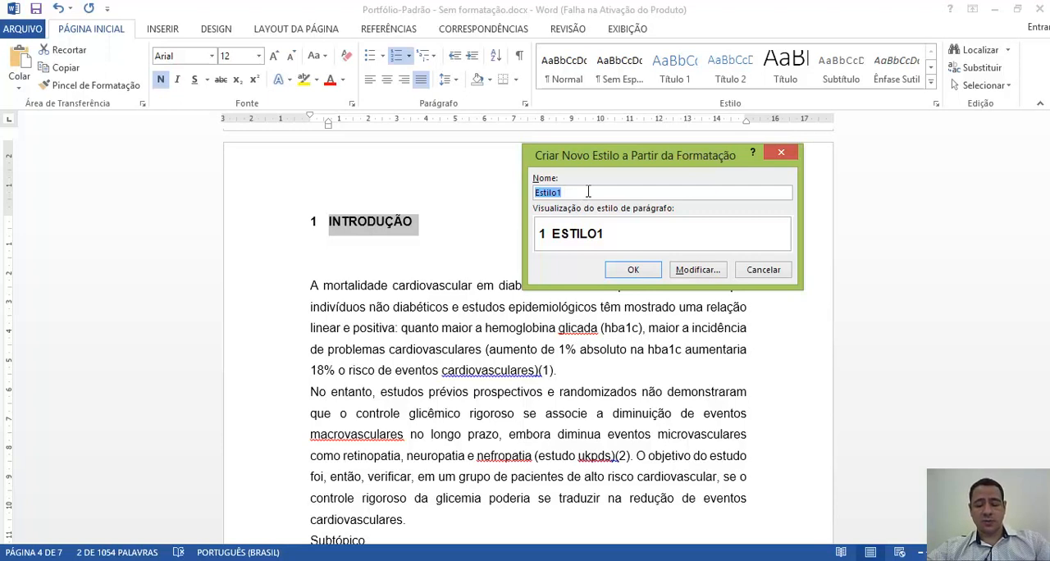
type("TituloMed")
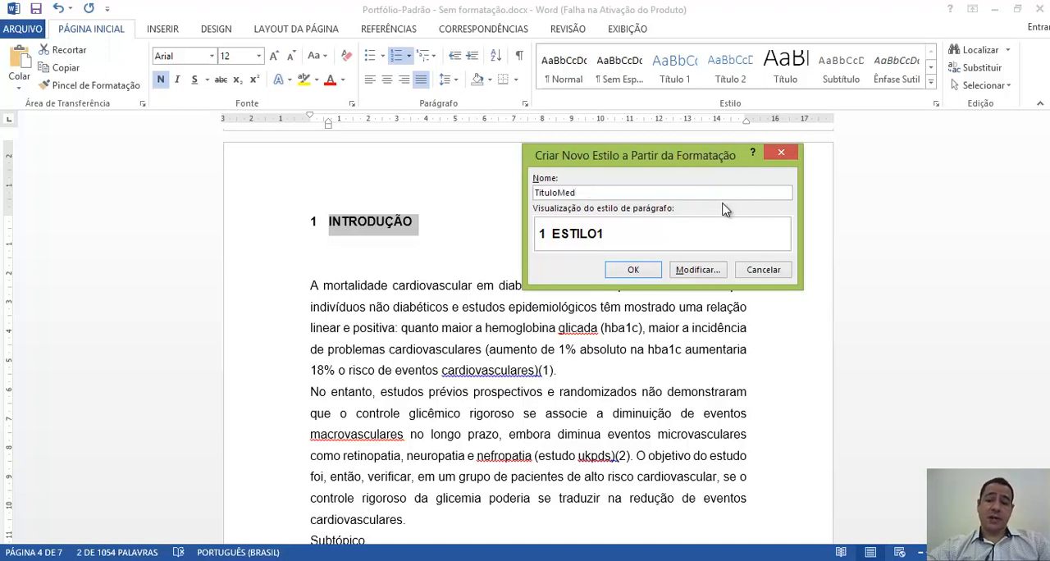
left_click_drag(581, 192, 531, 192)
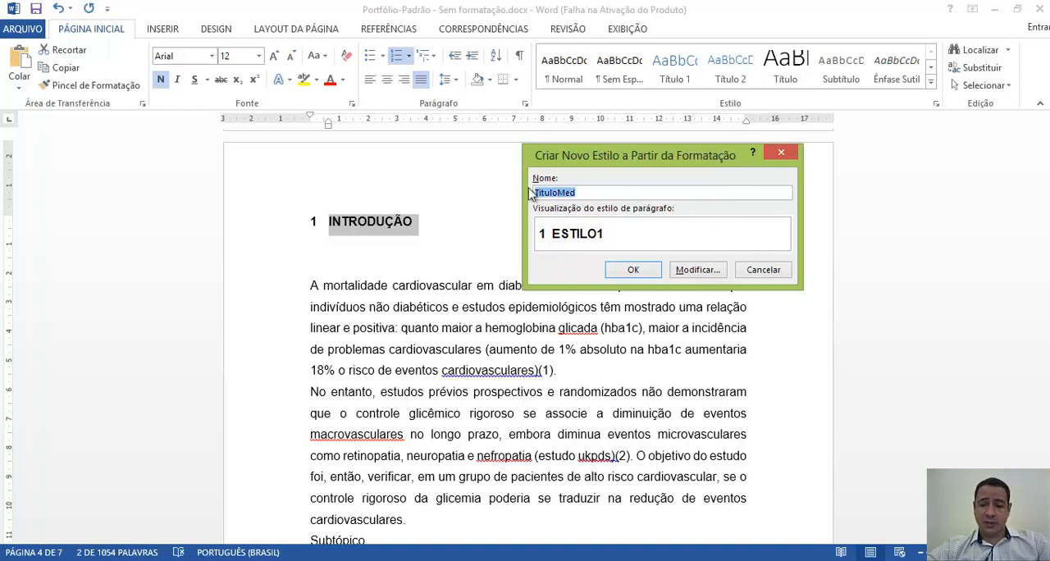
left_click(610, 191)
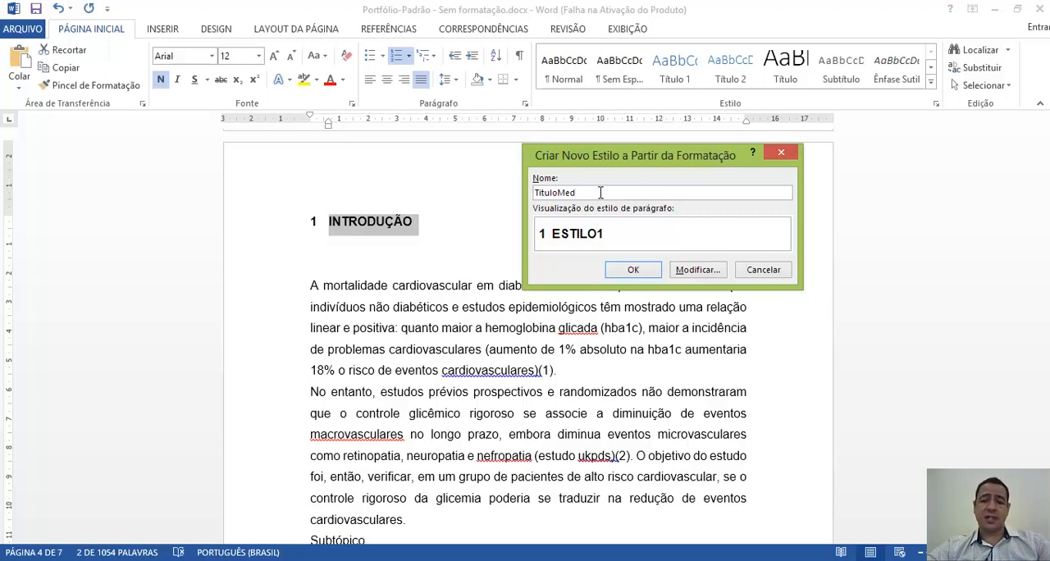
left_click(651, 278)
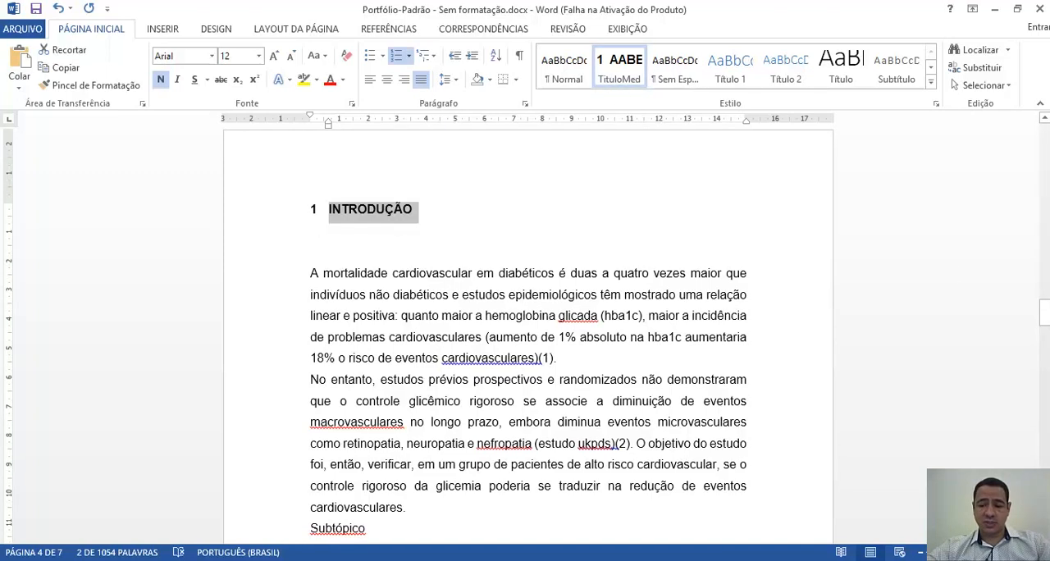
- Insert two blank lines below the Desenvolvimento heading and apply the TituloMed style to it
scroll(528, 336, "down", 6)
scroll(528, 336, "down", 8)
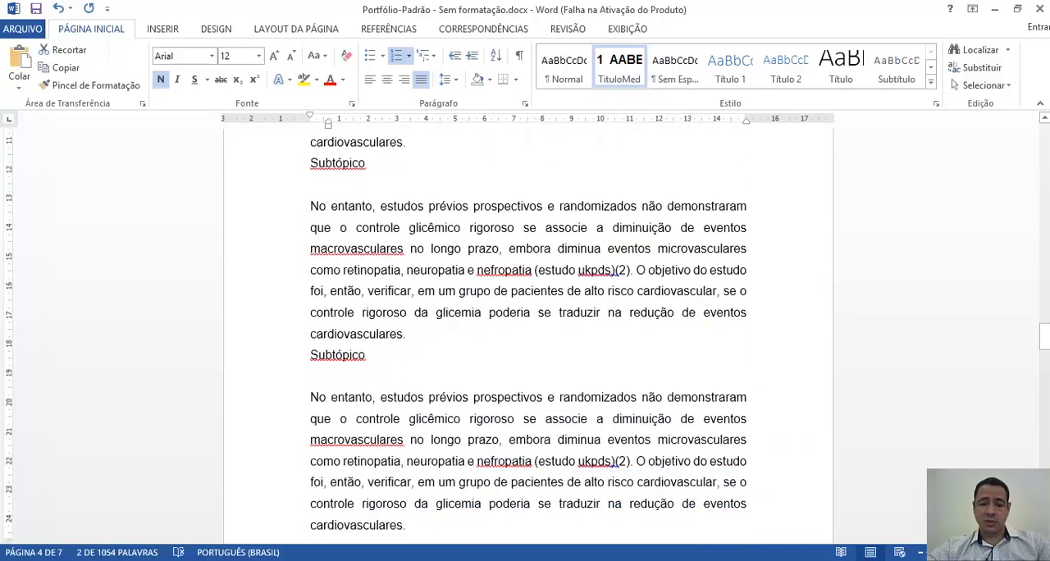
scroll(265, 397, "down", 1)
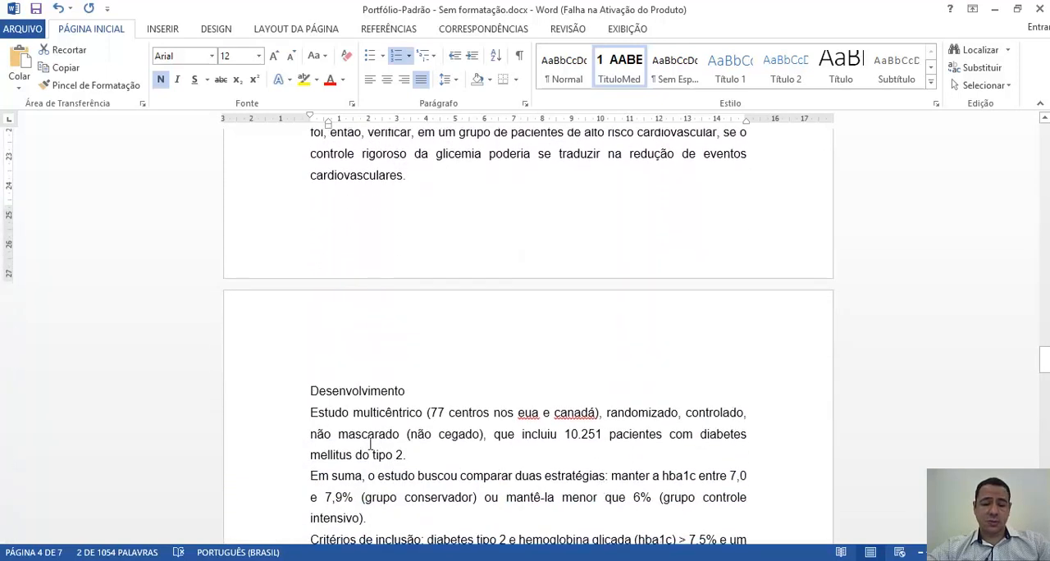
left_click(425, 387)
key("Return")
key("Return")
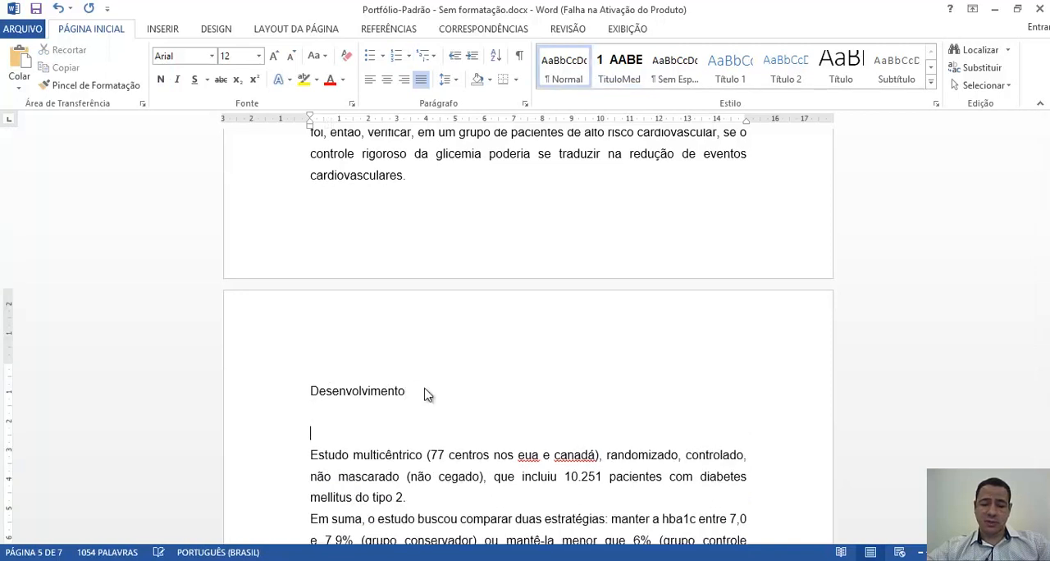
left_click(243, 399)
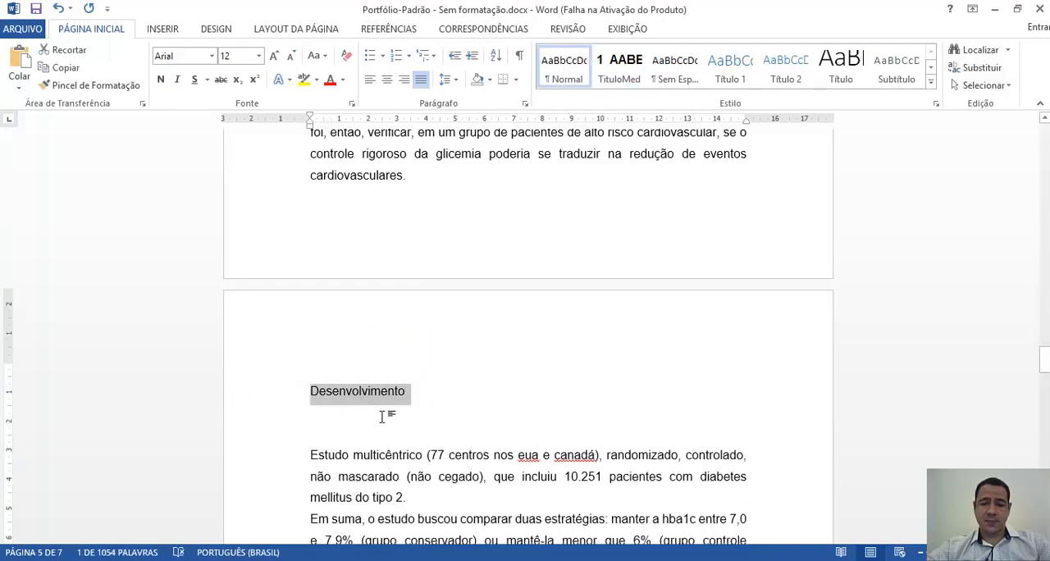
left_click(628, 73)
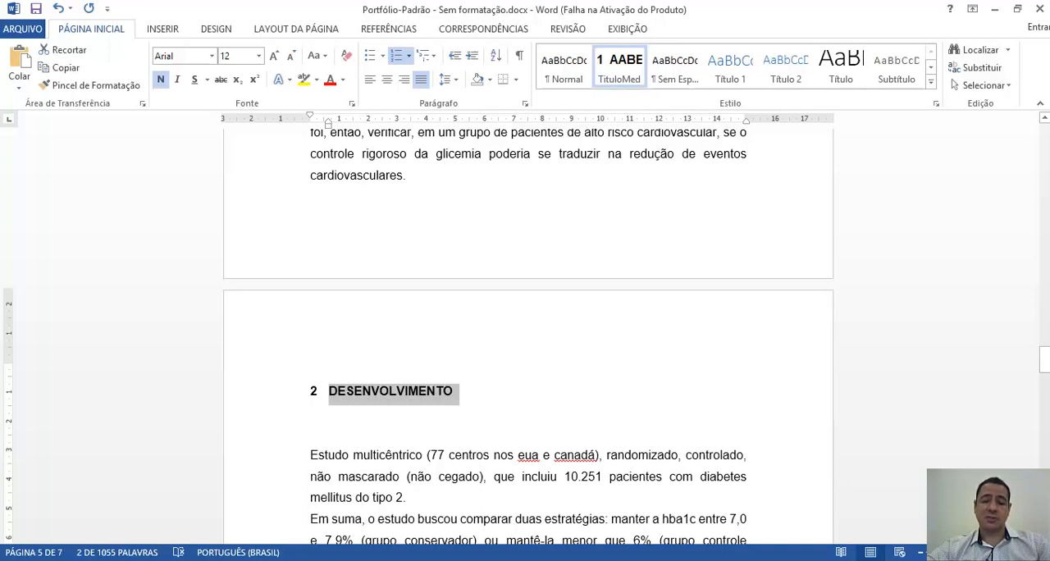
- Add two blank lines after the Conclusão heading and format it with the TituloMed style
left_click_drag(1045, 367, 1045, 433)
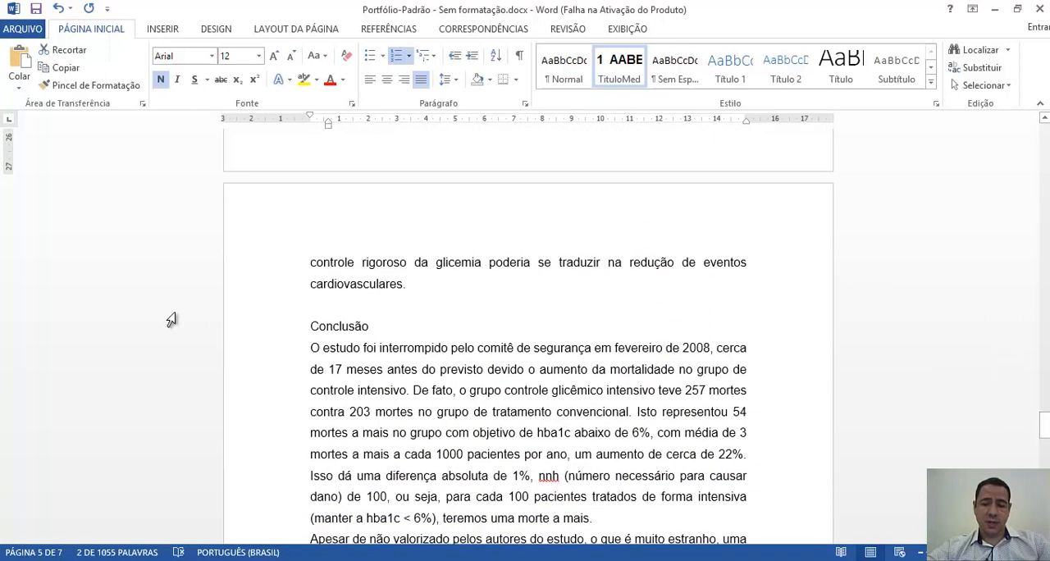
left_click(374, 326)
key("Return")
key("Return")
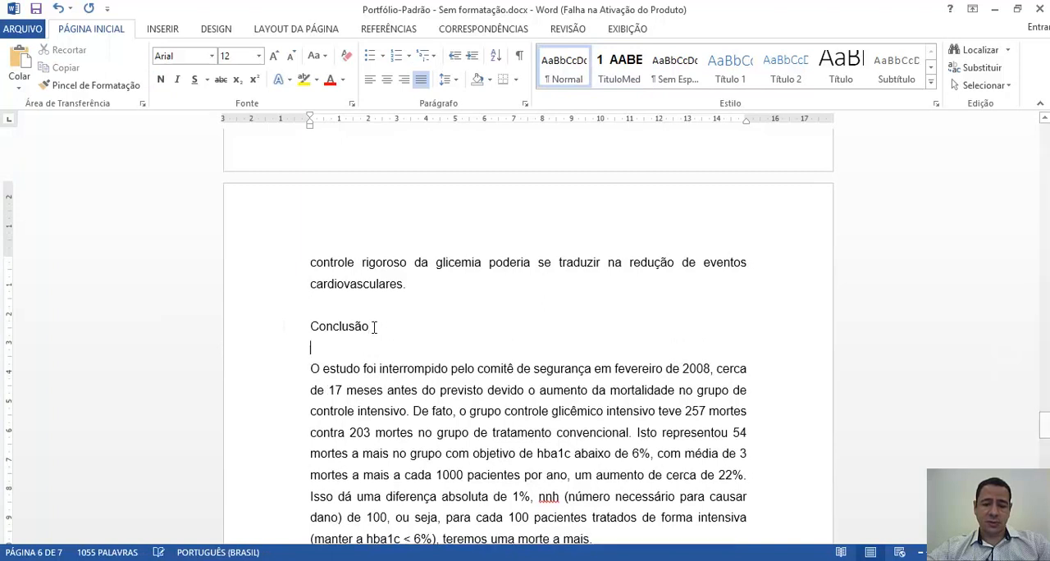
left_click(249, 332)
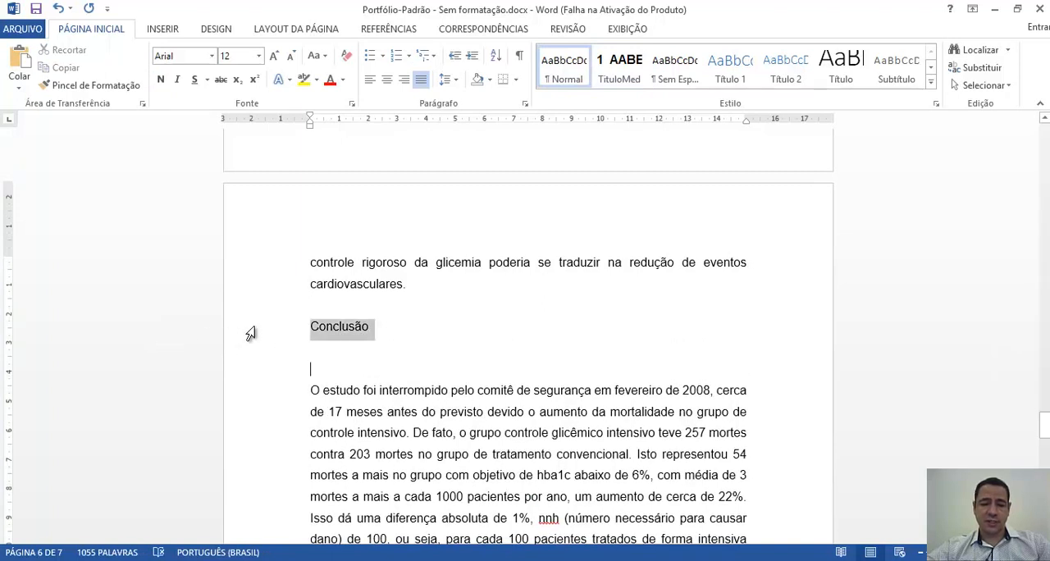
left_click(619, 68)
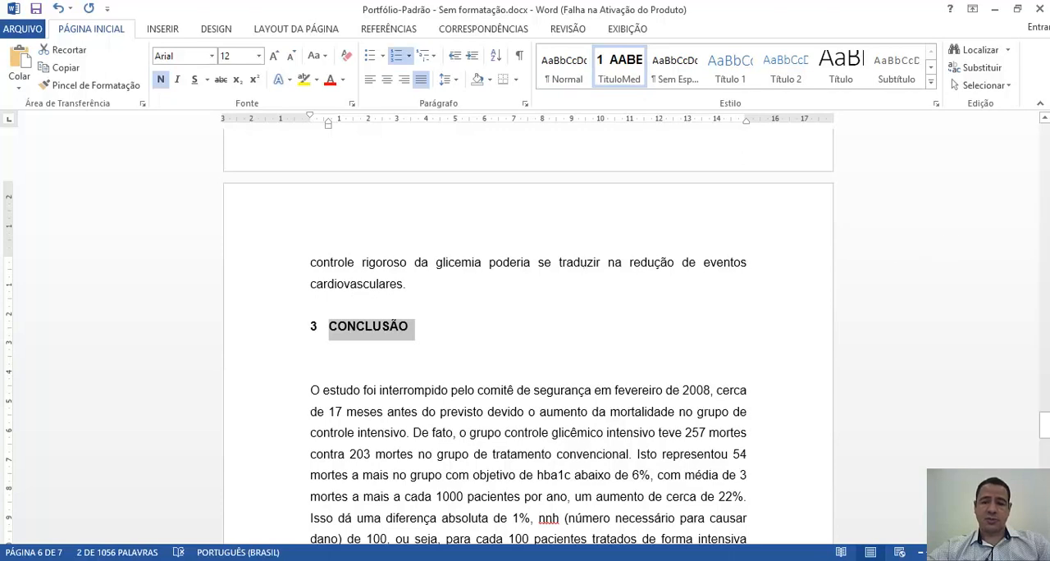
- Insert two blank lines under the Referências bibliográficas heading and apply the TituloMed style to it
left_click_drag(1045, 426, 1043, 491)
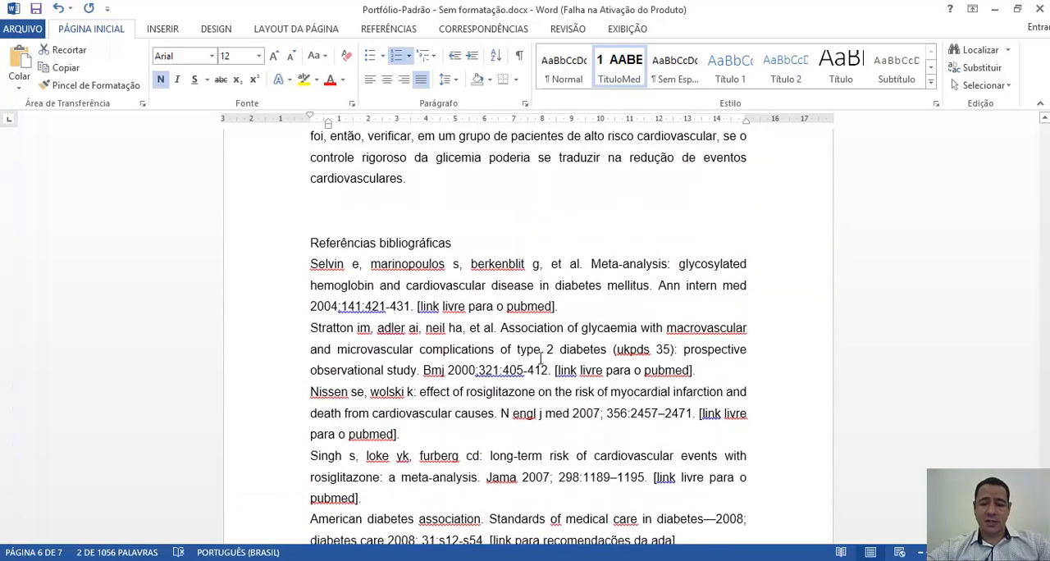
left_click(511, 249)
key("Return")
key("Return")
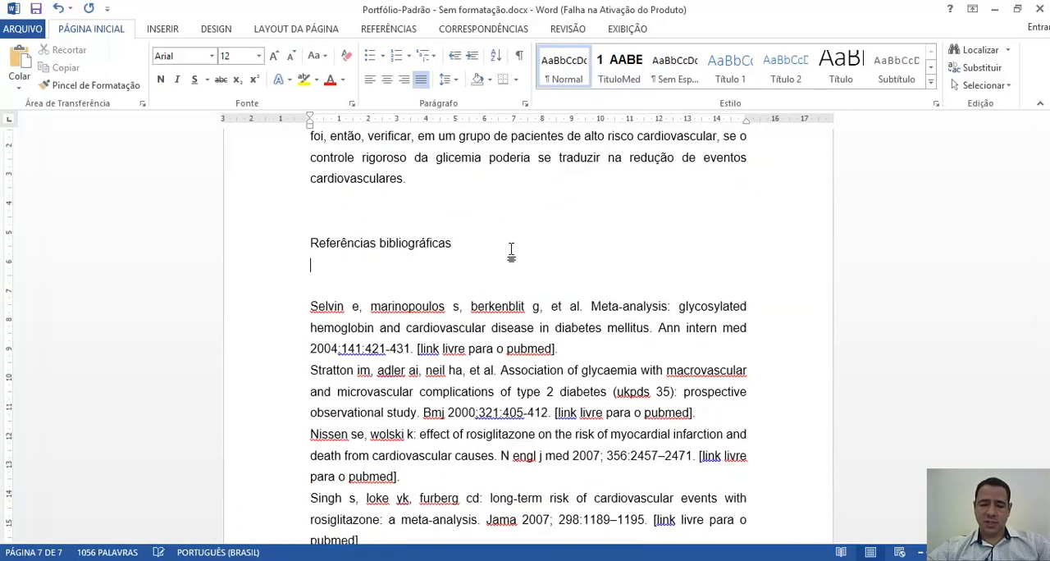
left_click(244, 246)
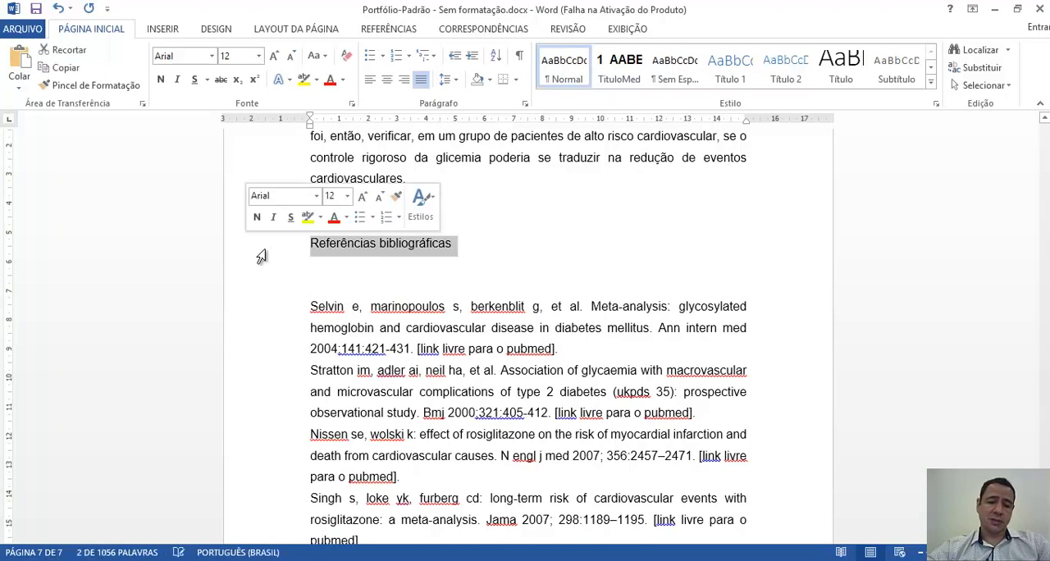
left_click(620, 64)
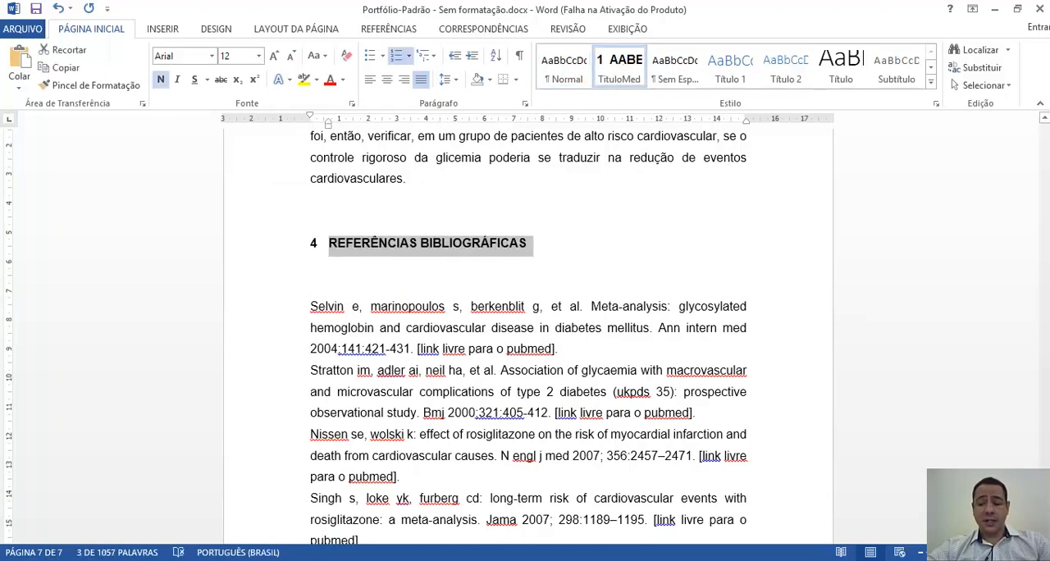
- Insert a blank line before the first Subtópico heading in the Introdução section and apply the TituloMed style to the heading
scroll(529, 336, "up", 10)
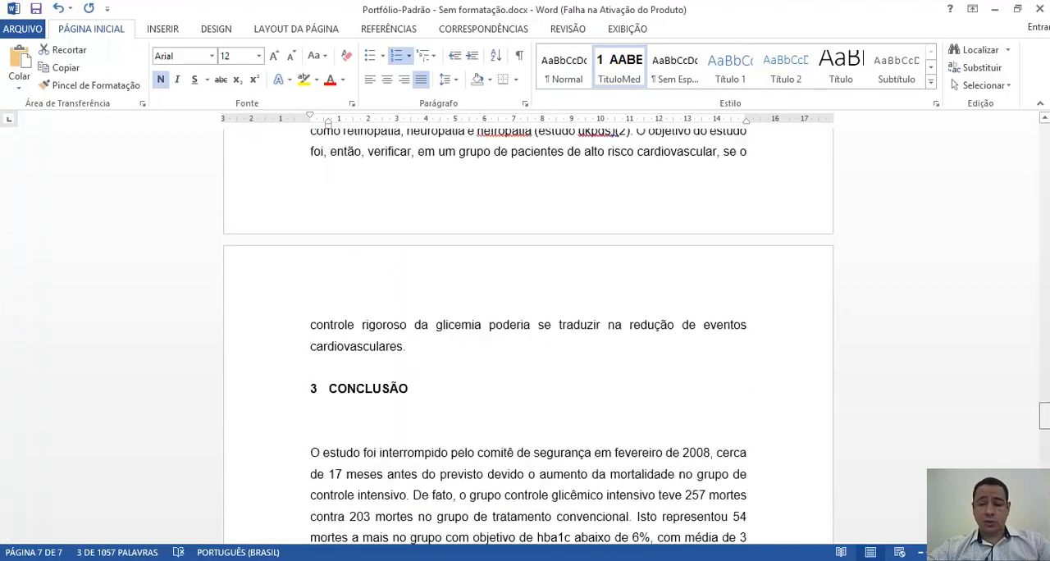
scroll(528, 337, "up", 12)
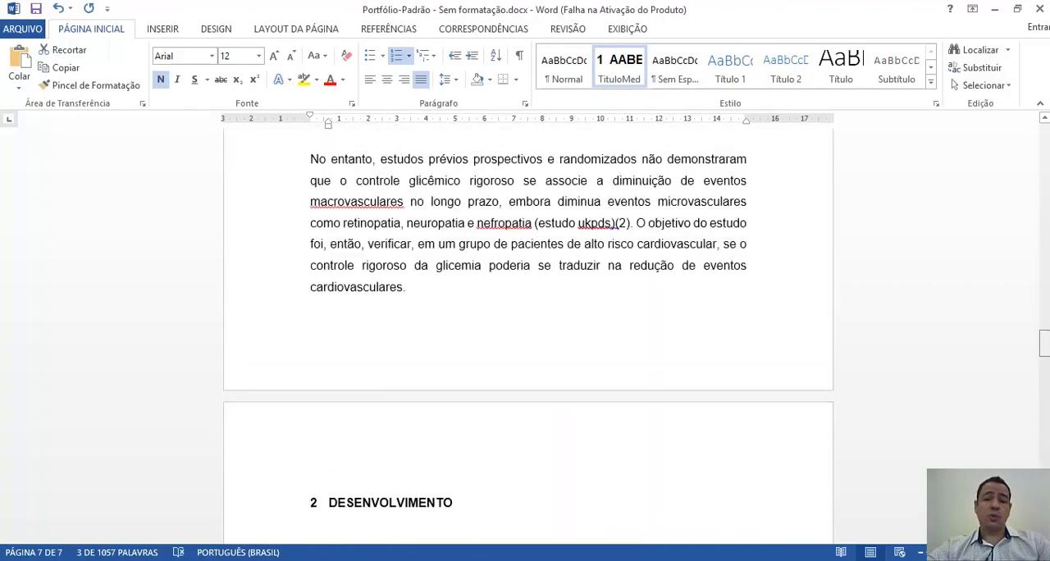
scroll(1044, 312, "up", 10)
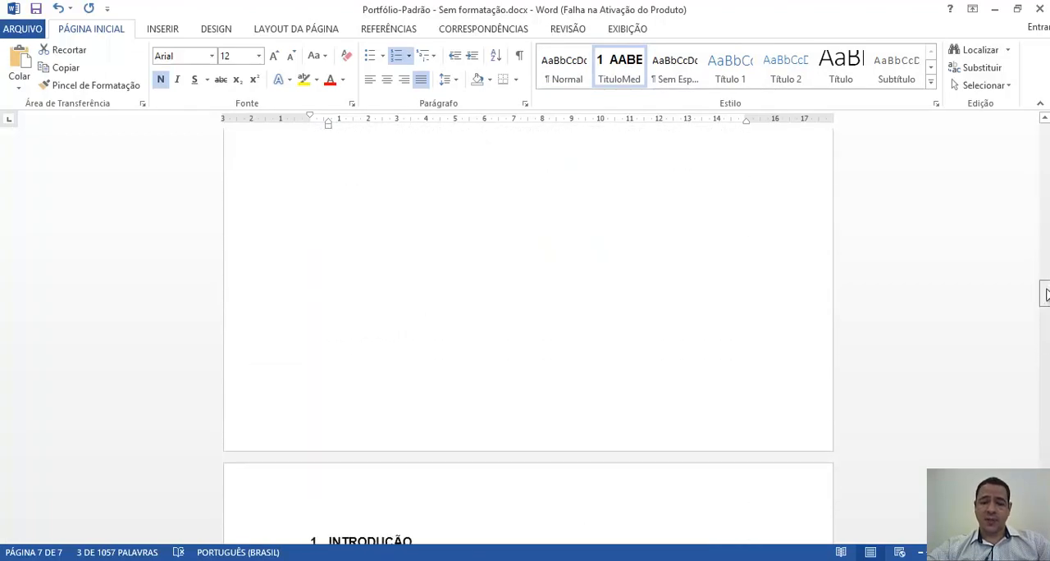
left_click_drag(1045, 293, 1008, 323)
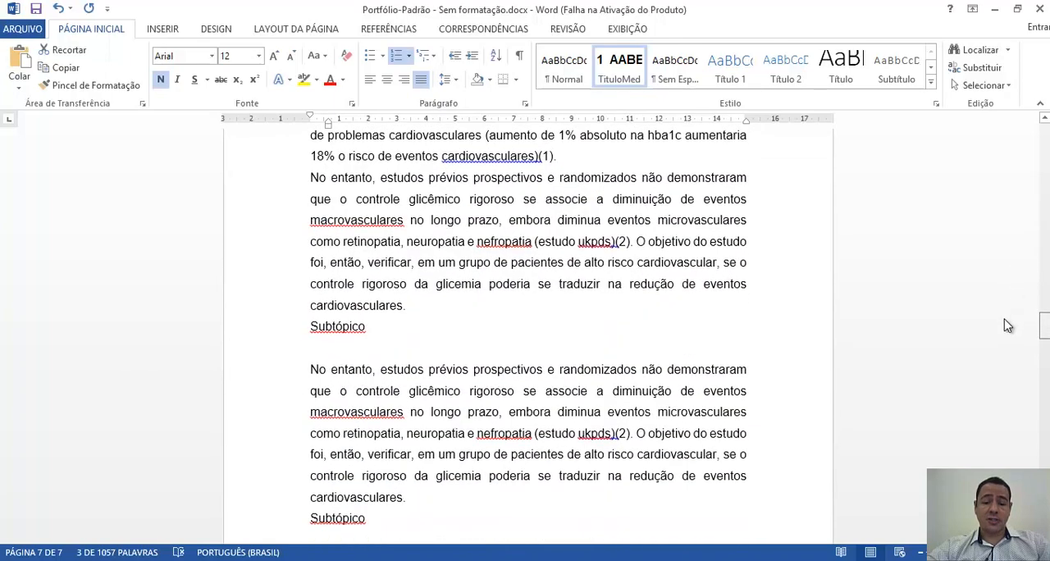
left_click(319, 330)
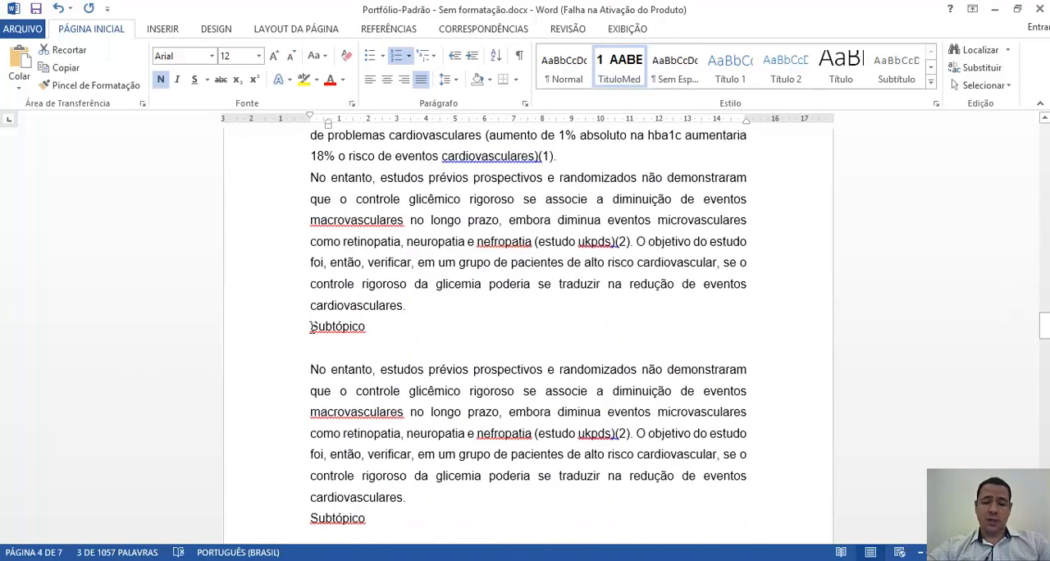
left_click(312, 327)
key("Return")
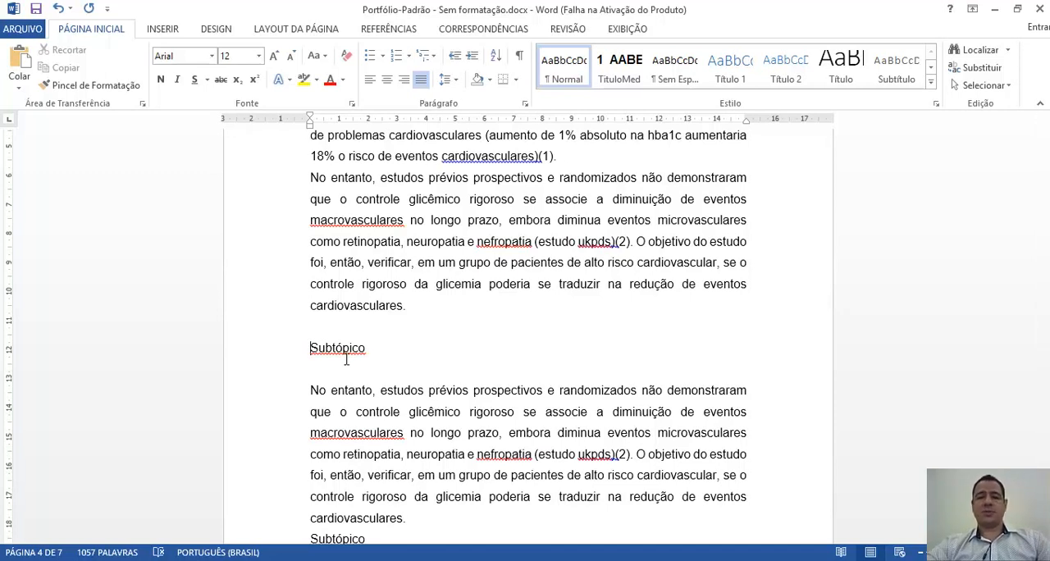
left_click(265, 359)
left_click(621, 68)
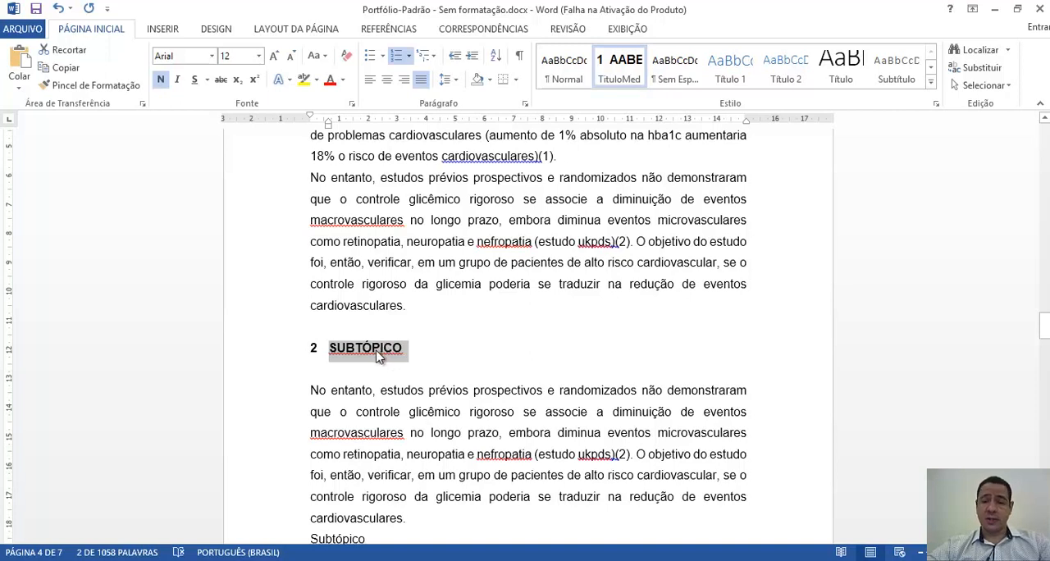
- Remove the all-caps font effect from the Subtópico heading and demote it to the second numbering level
left_click(353, 108)
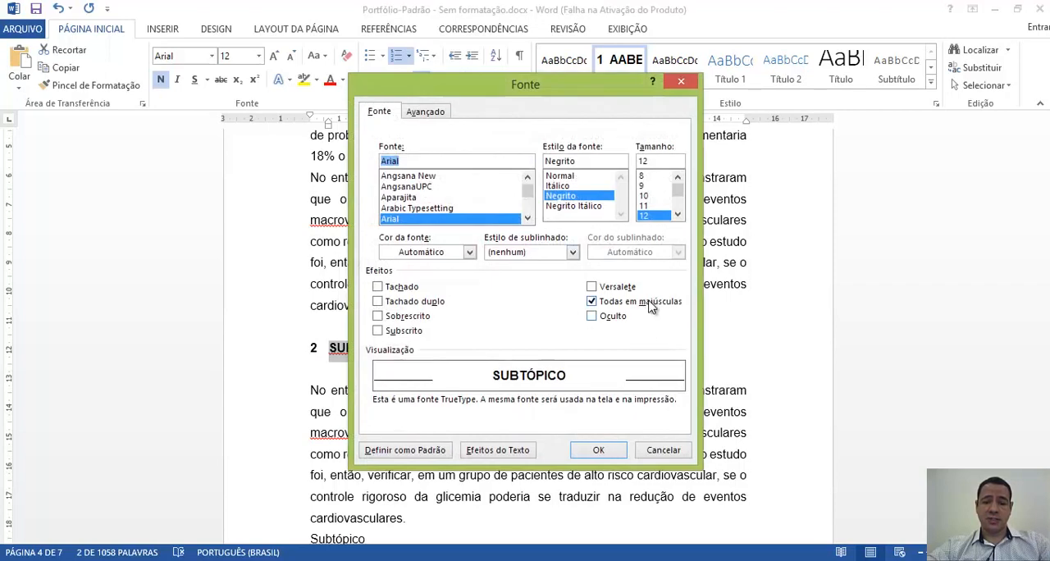
left_click(648, 302)
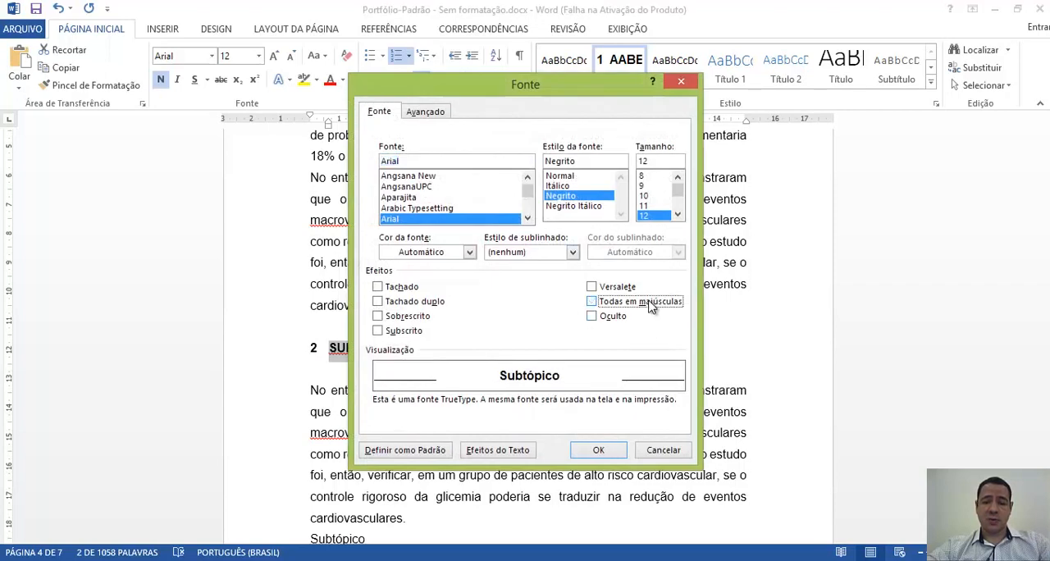
left_click(604, 451)
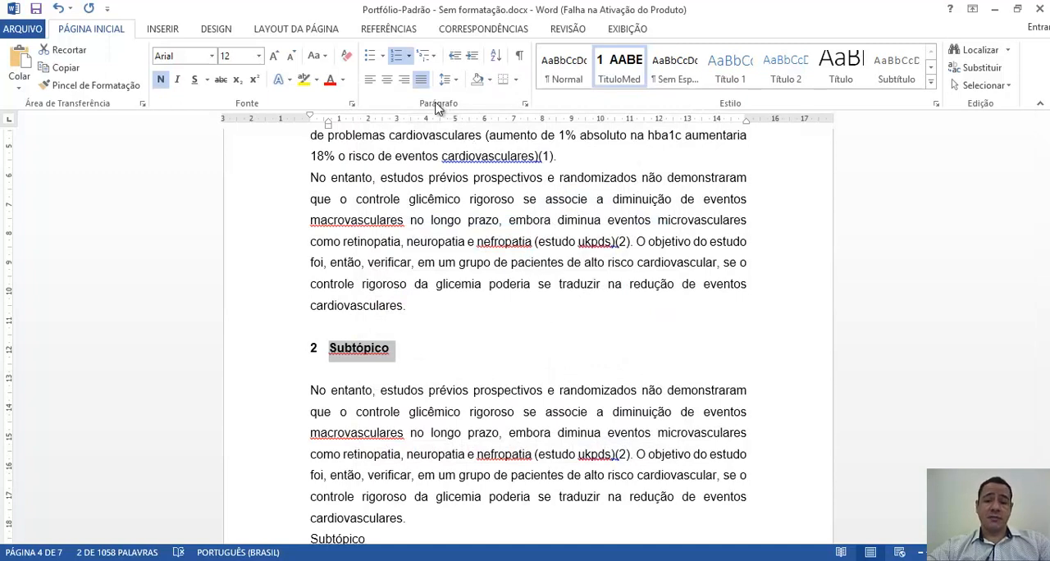
left_click(475, 66)
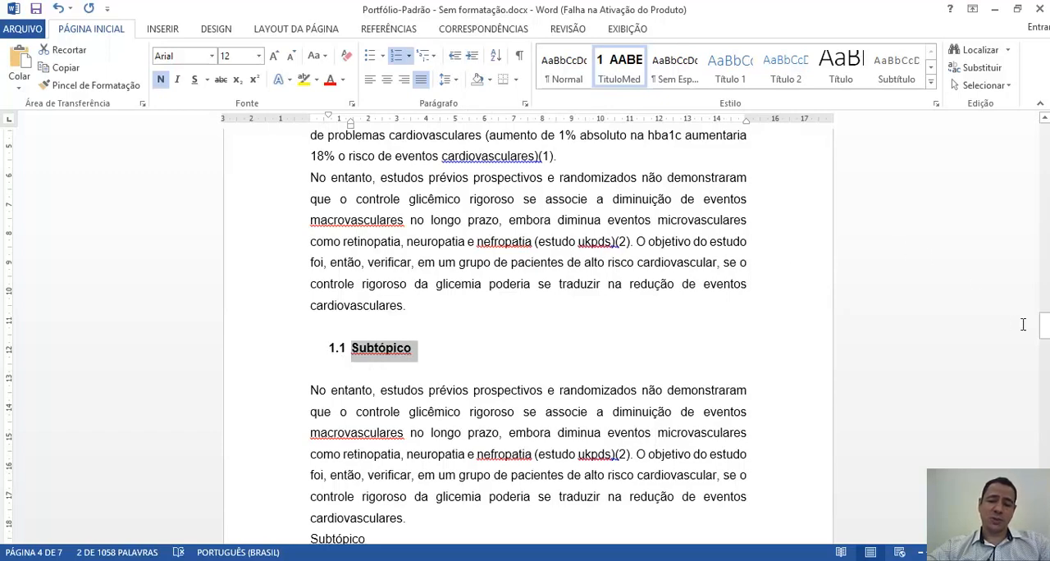
- Set the left indent of the first Subtópico heading in the Introdução section to 0
left_click_drag(1046, 330, 1046, 322)
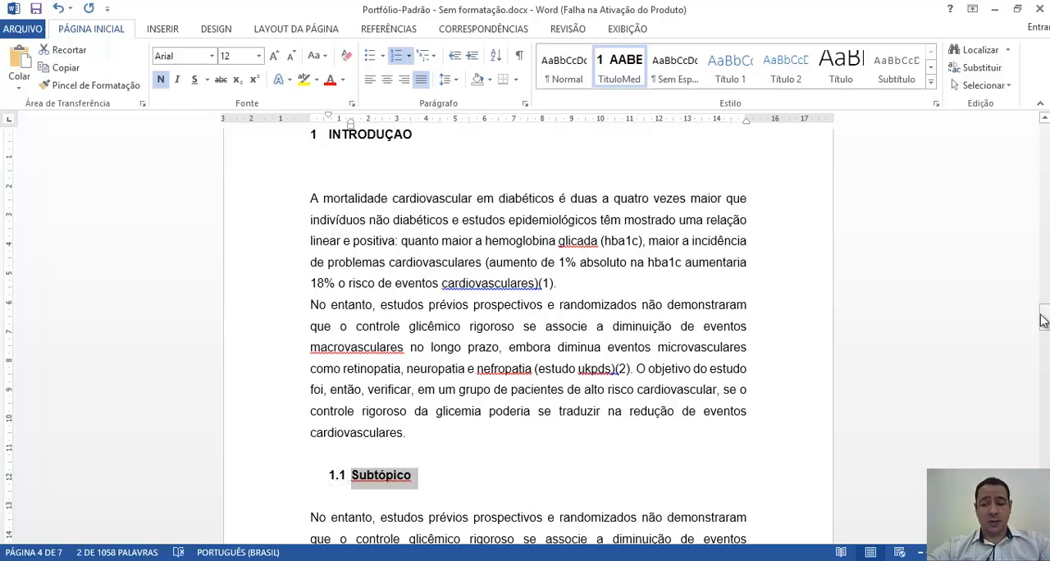
mouse_move(1042, 320)
left_mouse_down()
mouse_move(1044, 347)
mouse_move(1044, 318)
left_mouse_up()
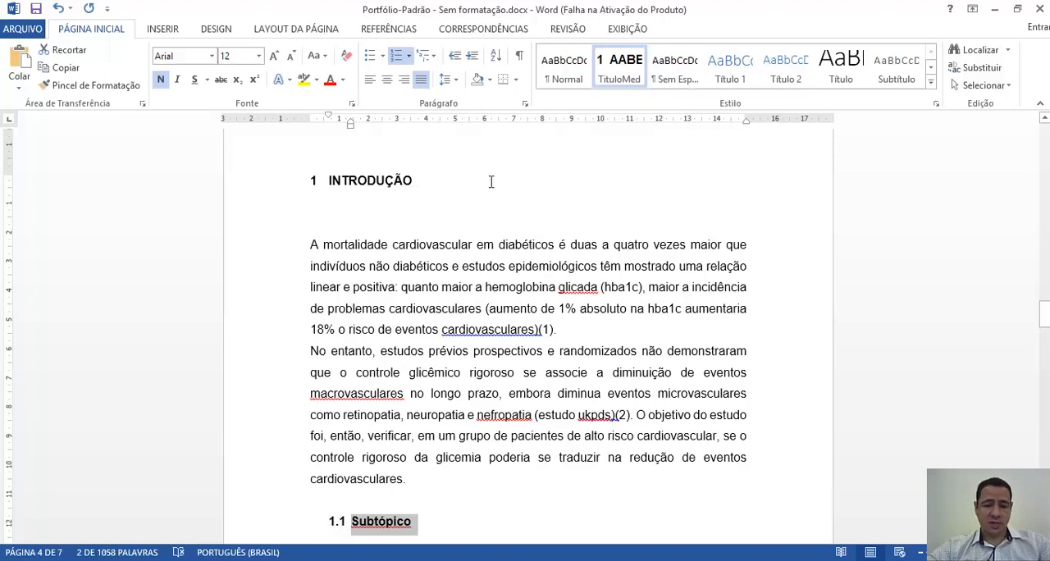
left_click(524, 105)
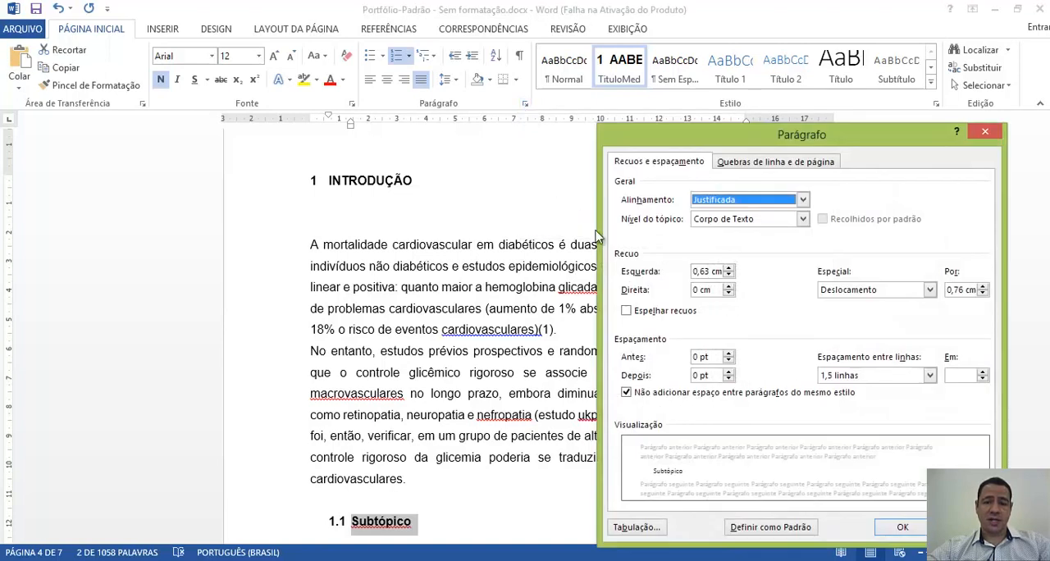
left_click(713, 272)
double_click(713, 272)
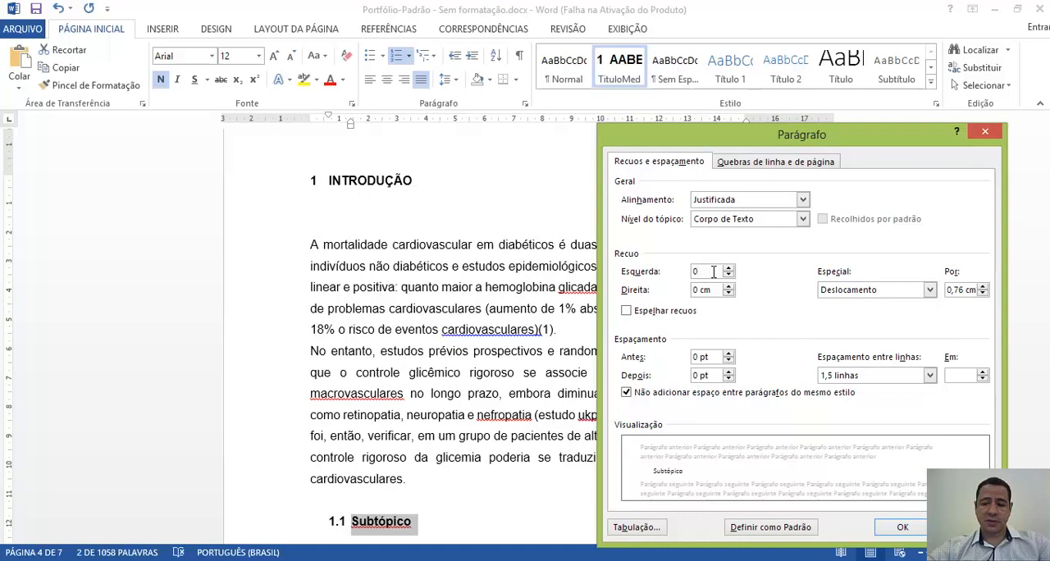
left_click(896, 528)
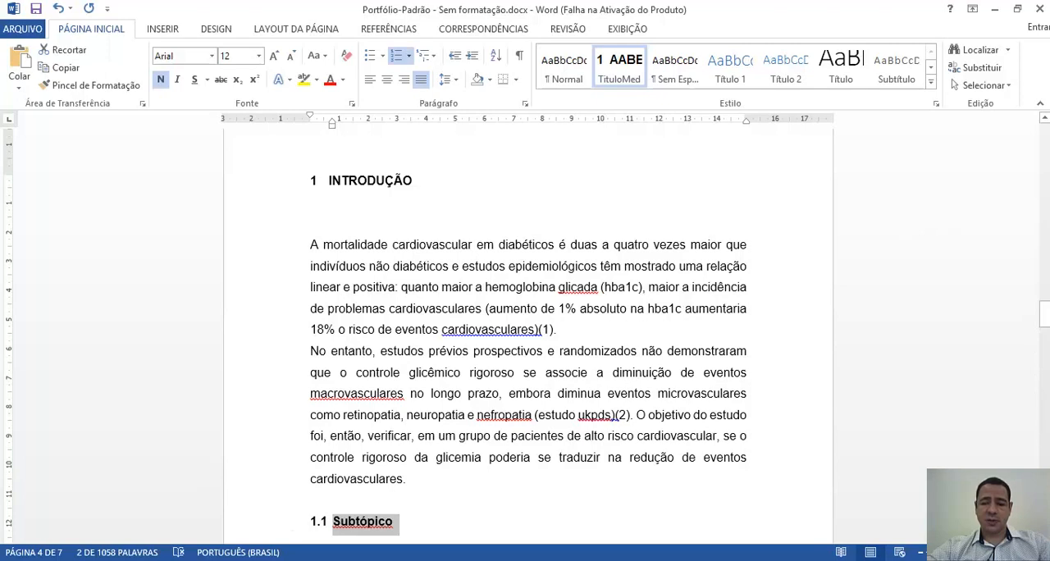
- Create a new style named SubTituloMed from the formatting of the selected Subtópico heading
scroll(528, 336, "down", 3)
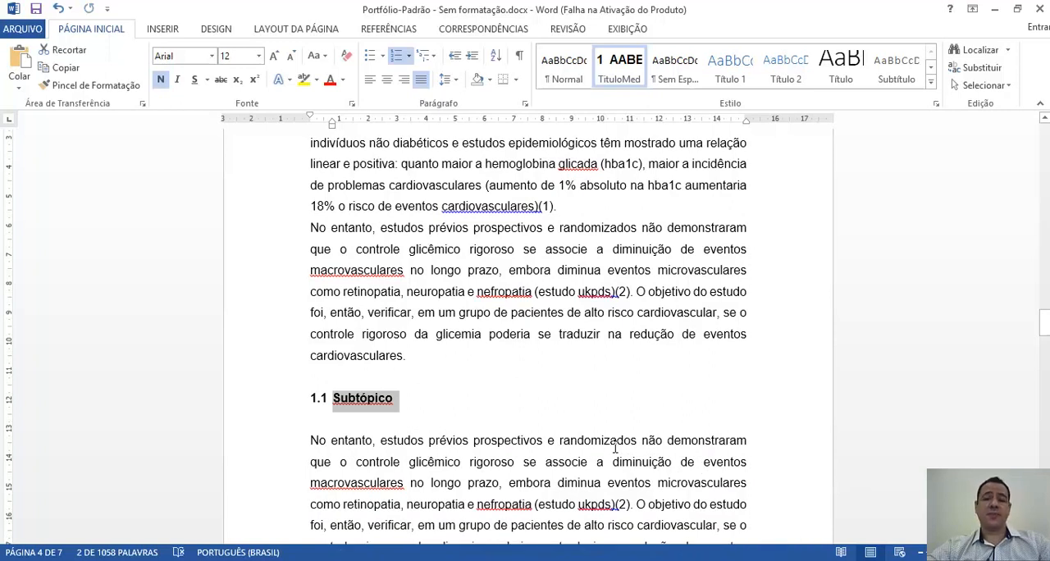
left_click(930, 82)
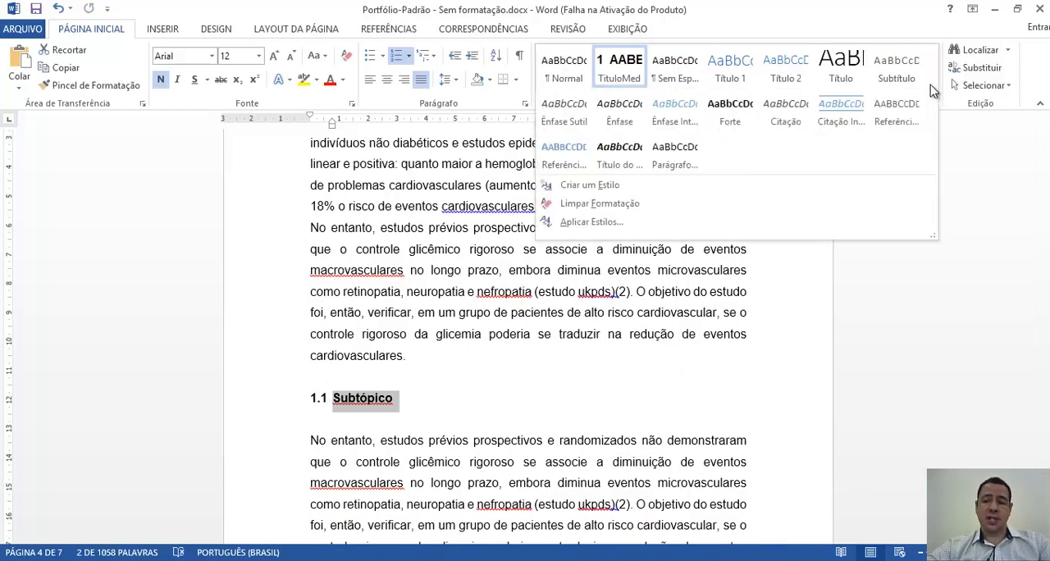
left_click(653, 186)
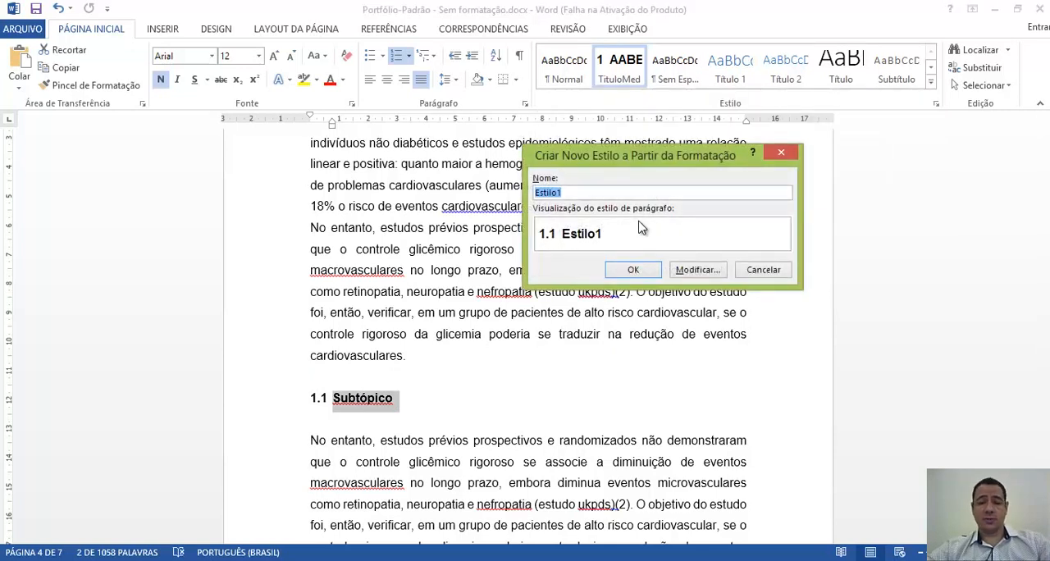
type("SubTituloMed")
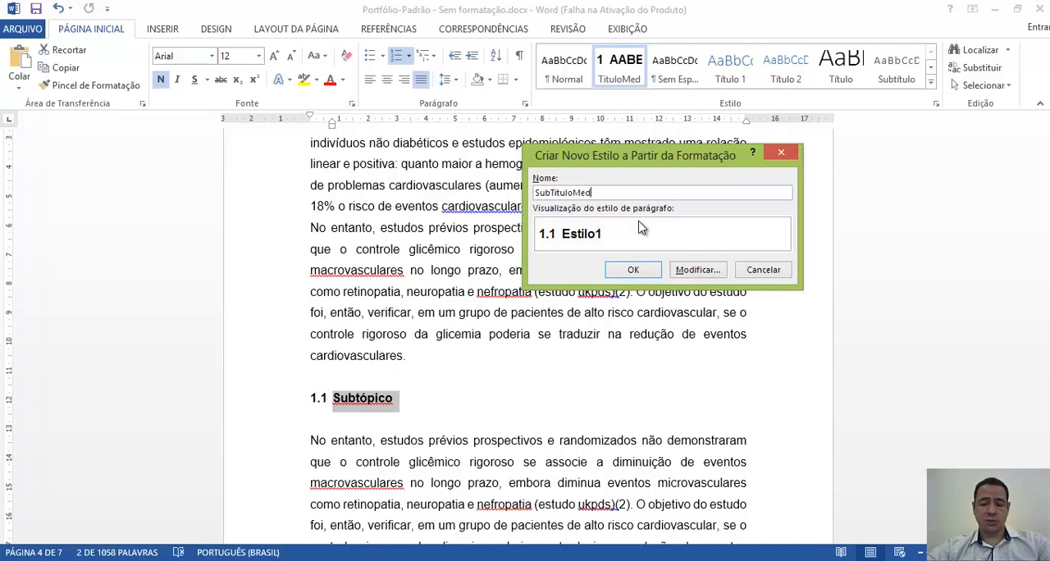
left_click(631, 271)
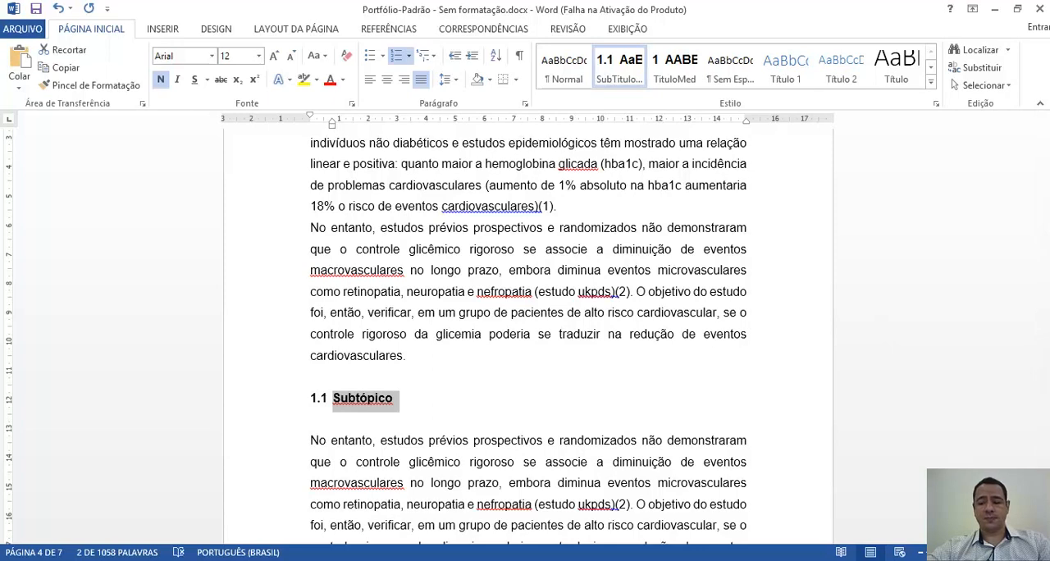
- Insert a blank line before the second Subtópico heading in the Introdução section and apply the SubTituloMed style to the heading
scroll(528, 334, "down", 5)
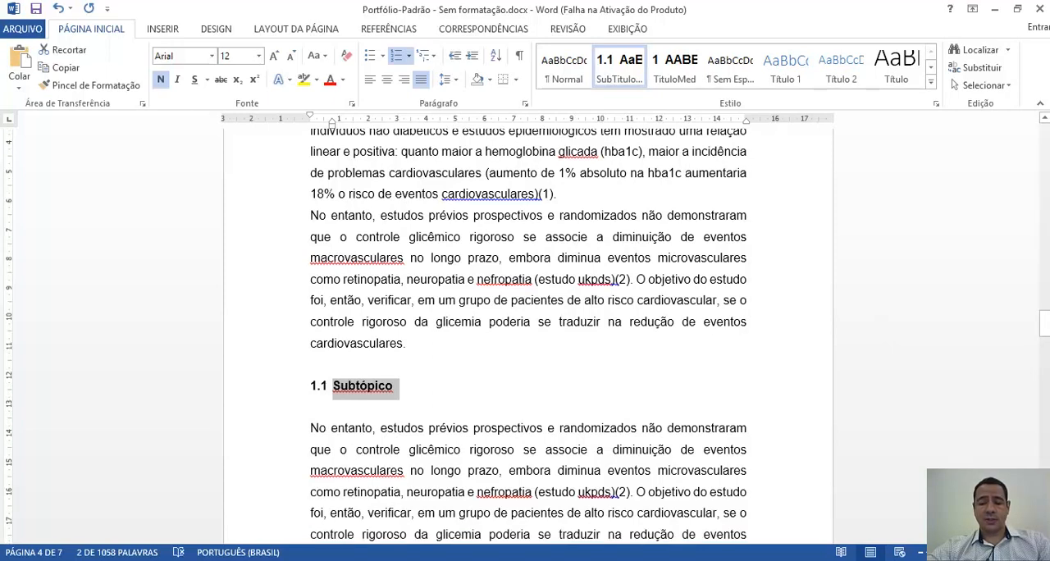
left_click(310, 394)
key("Return")
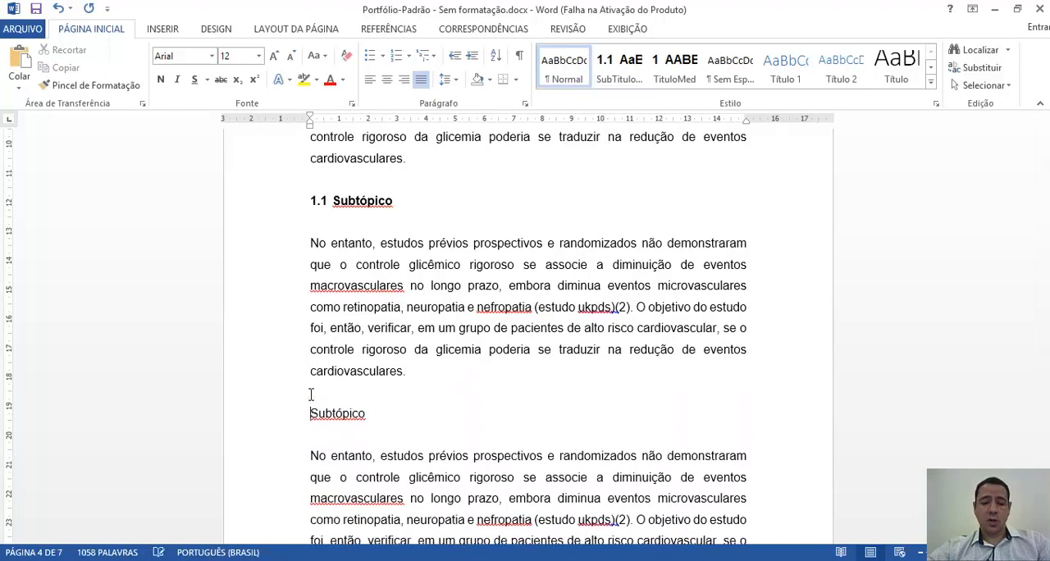
left_click(277, 418)
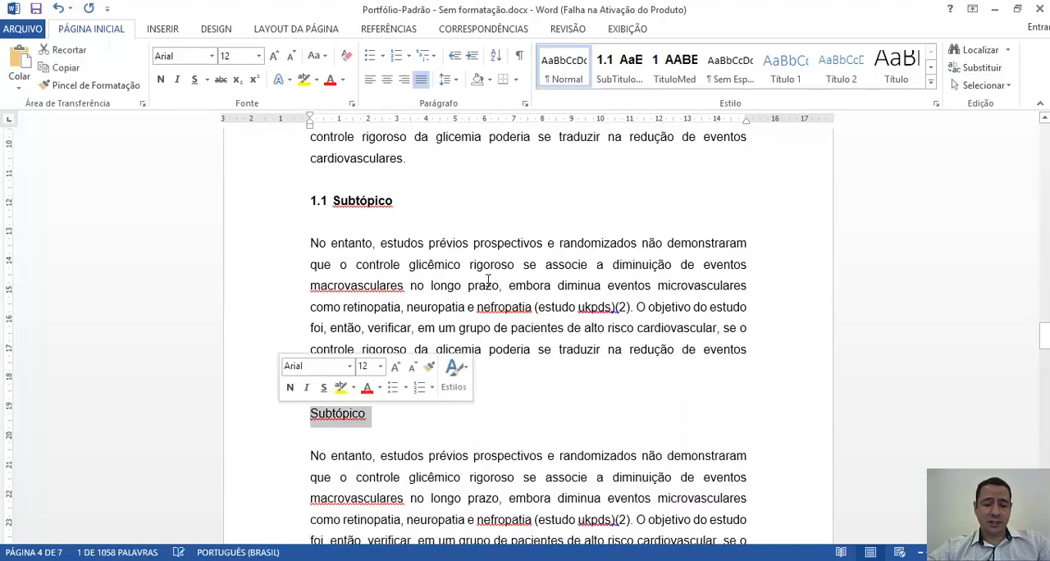
left_click(621, 67)
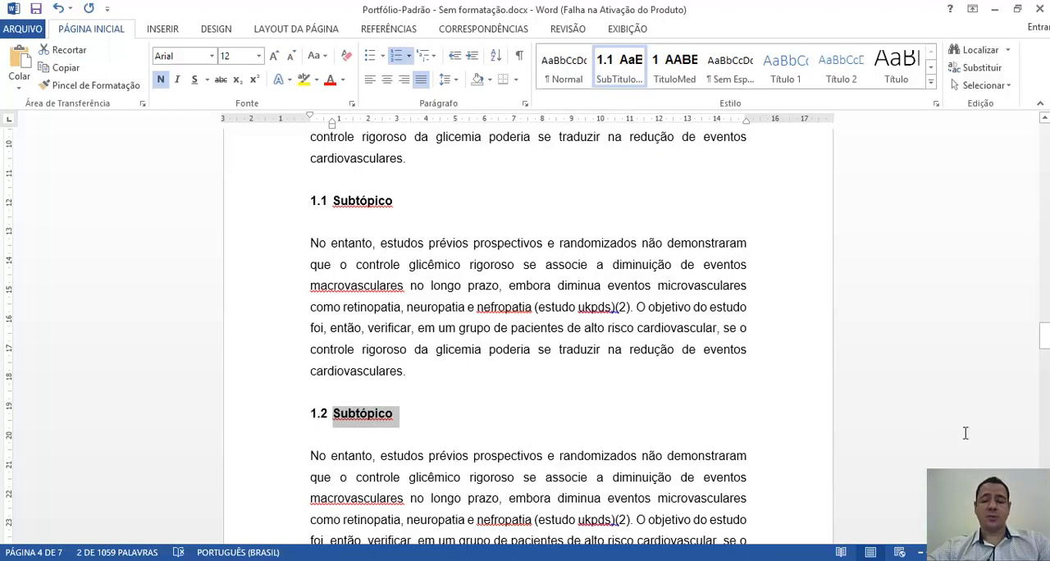
- Insert a blank line before the first Subtópico heading in the Desenvolvimento section and apply the SubTituloMed style to the heading
scroll(528, 337, "down", 6)
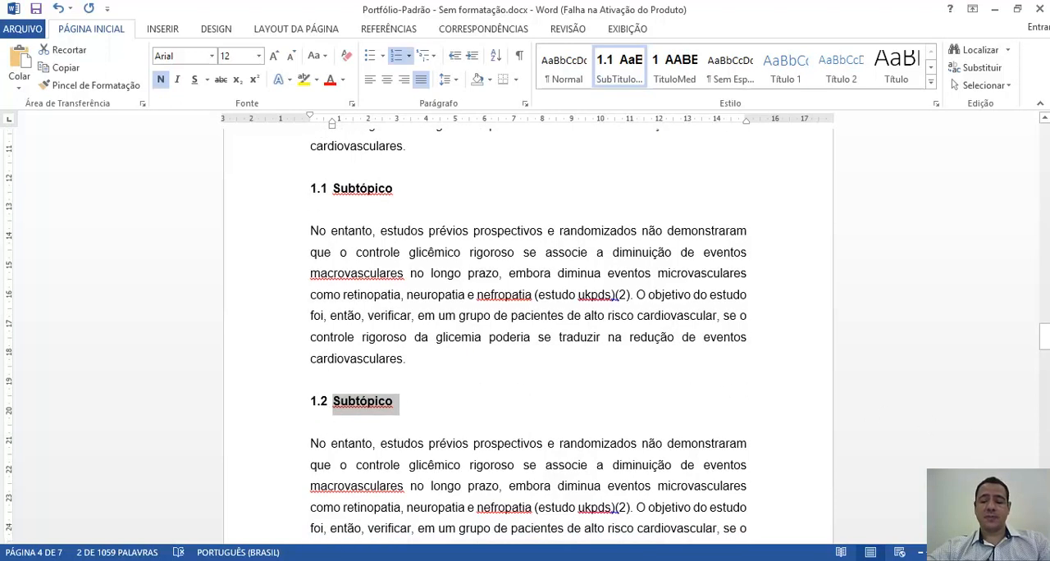
scroll(528, 336, "down", 8)
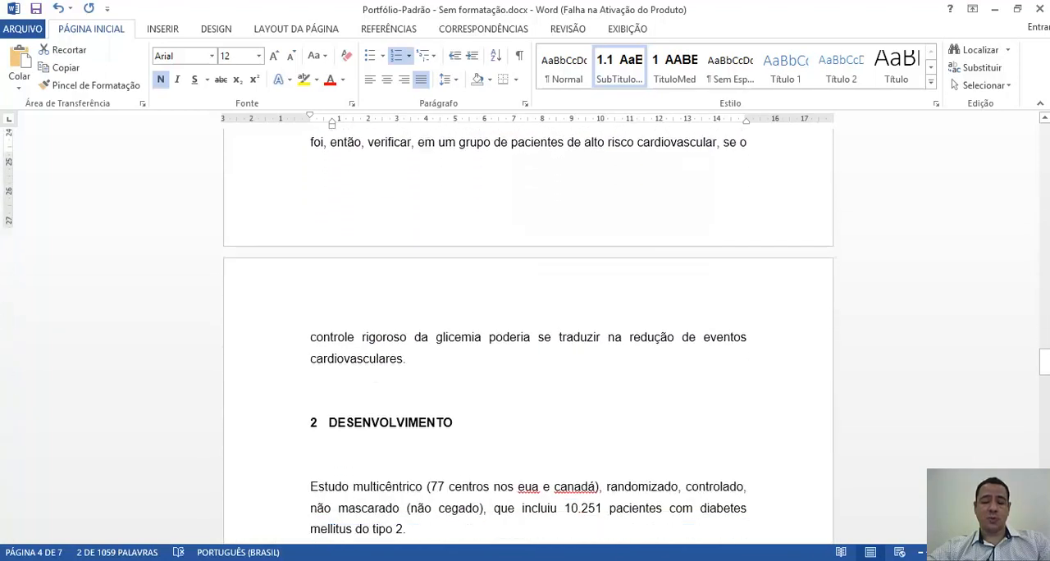
scroll(237, 351, "down", 3)
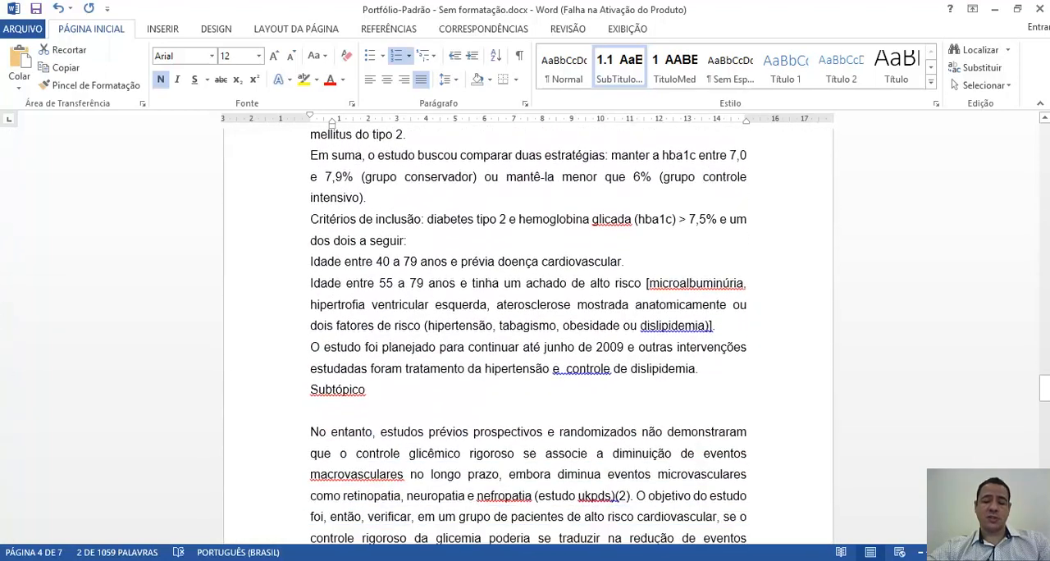
left_click(310, 346)
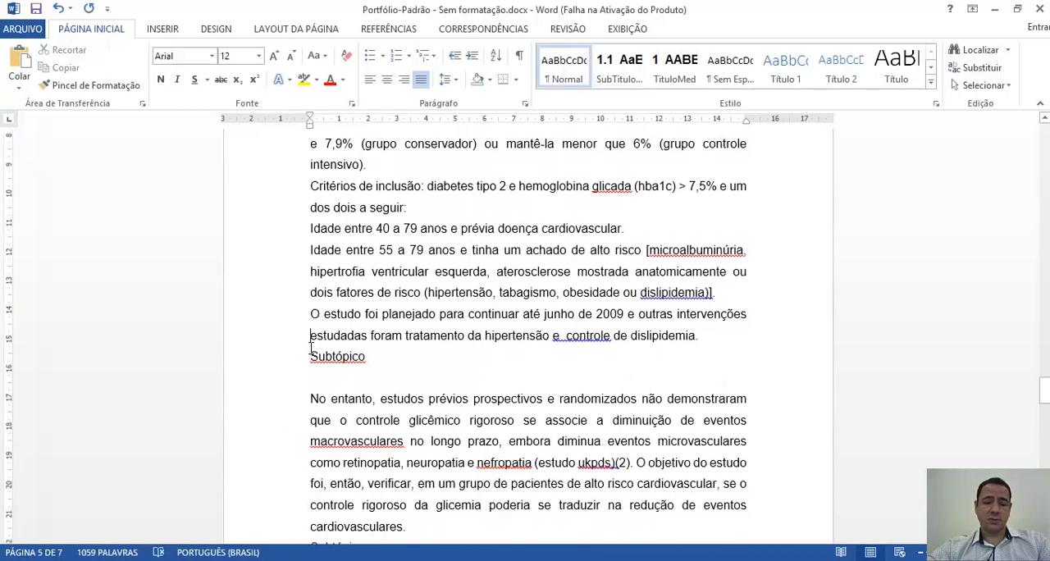
key("Return")
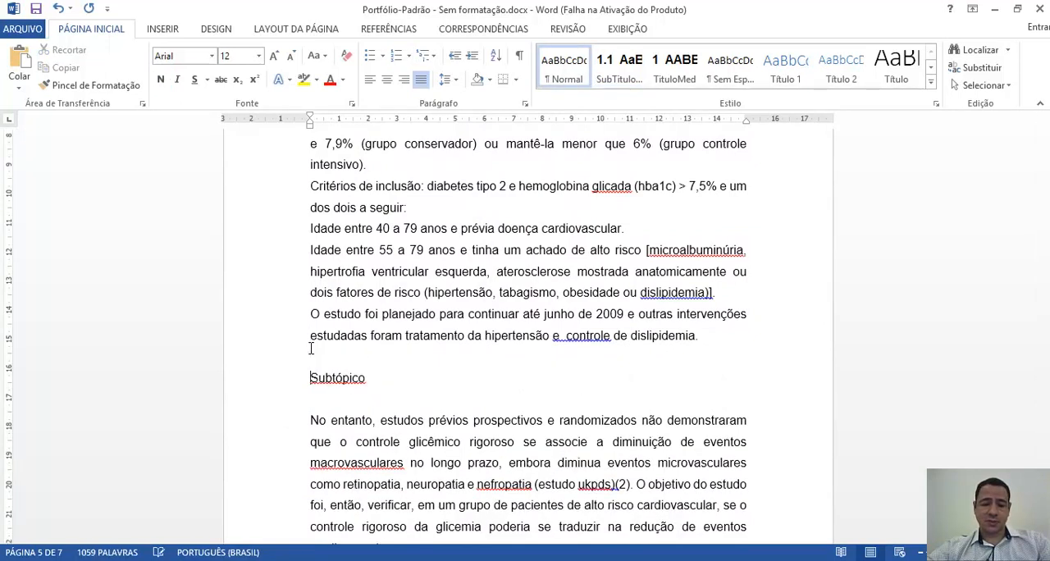
left_click(264, 378)
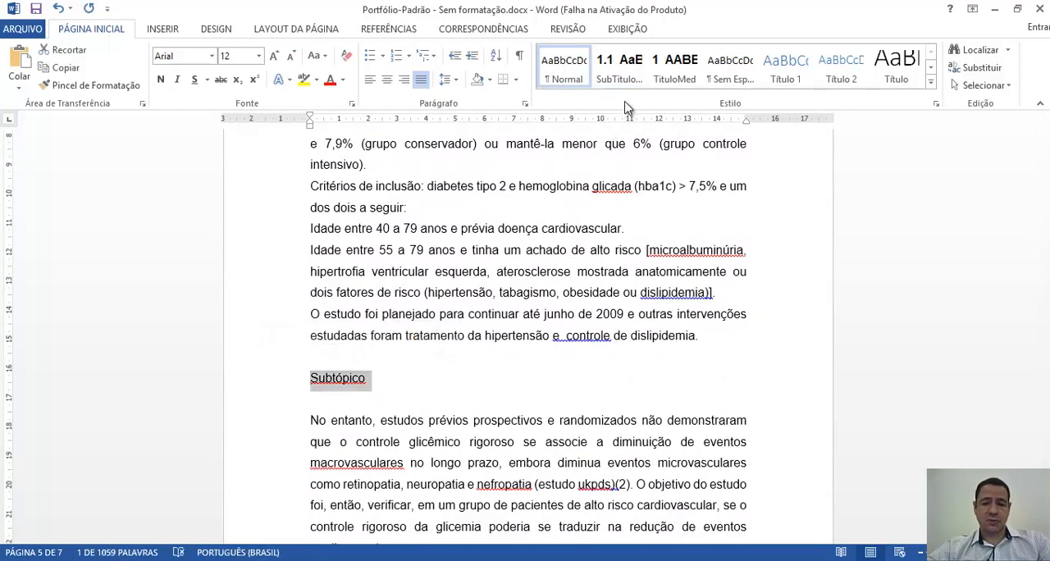
left_click(621, 73)
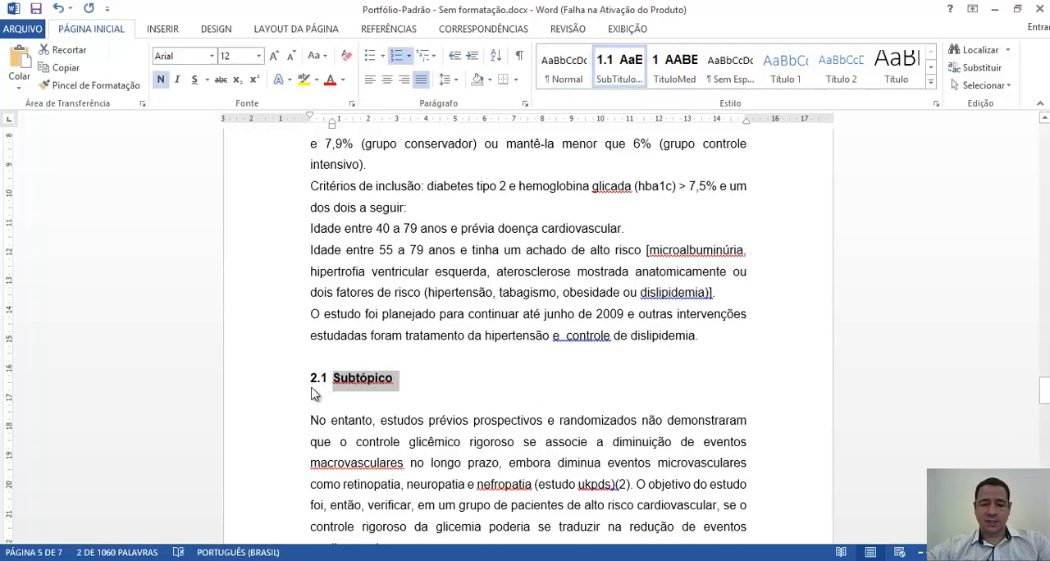
- Push the second Subtópico heading in Desenvolvimento onto the next page with three blank lines above it and apply the SubTituloMed style
mouse_move(1045, 392)
left_mouse_down()
mouse_move(1044, 377)
mouse_move(1048, 410)
left_mouse_up()
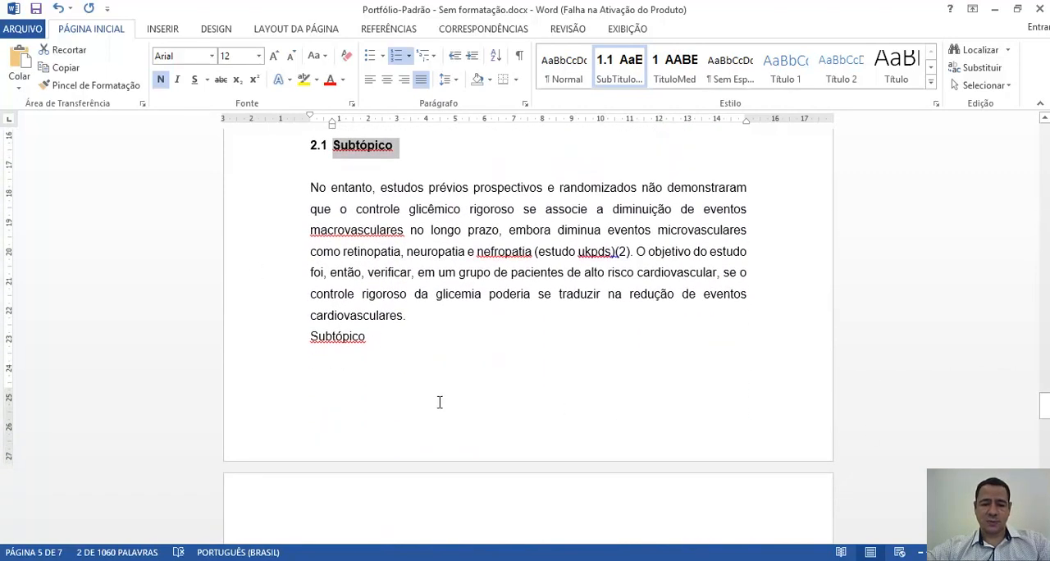
left_click(313, 336)
key("Return")
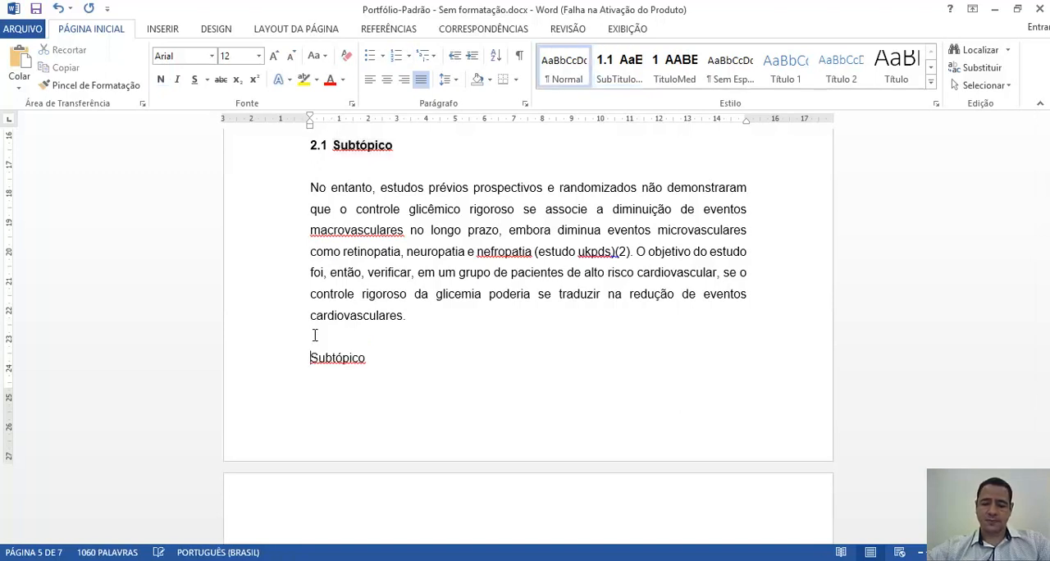
key("Return")
key("Return")
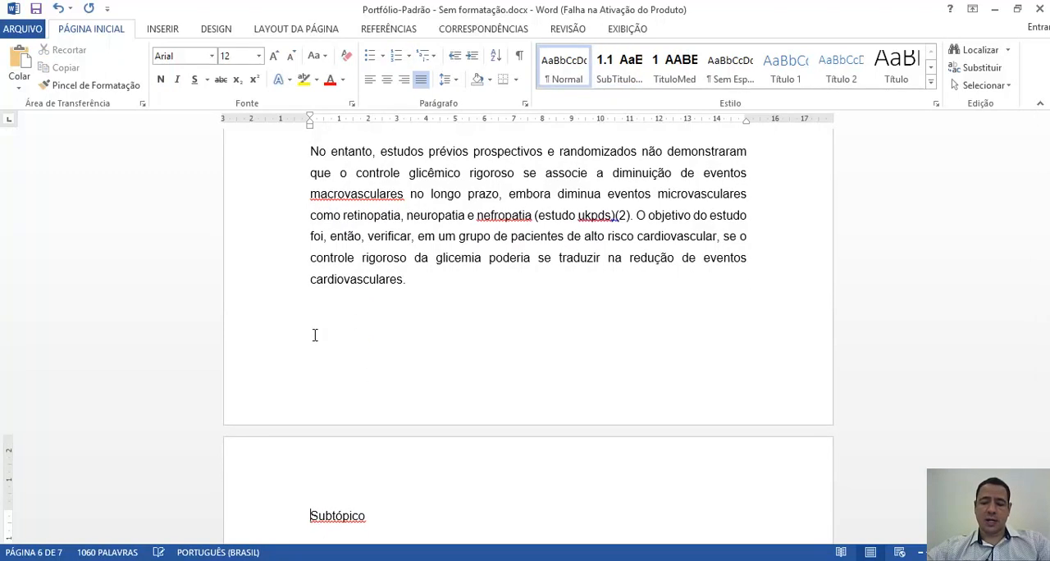
left_click(263, 520)
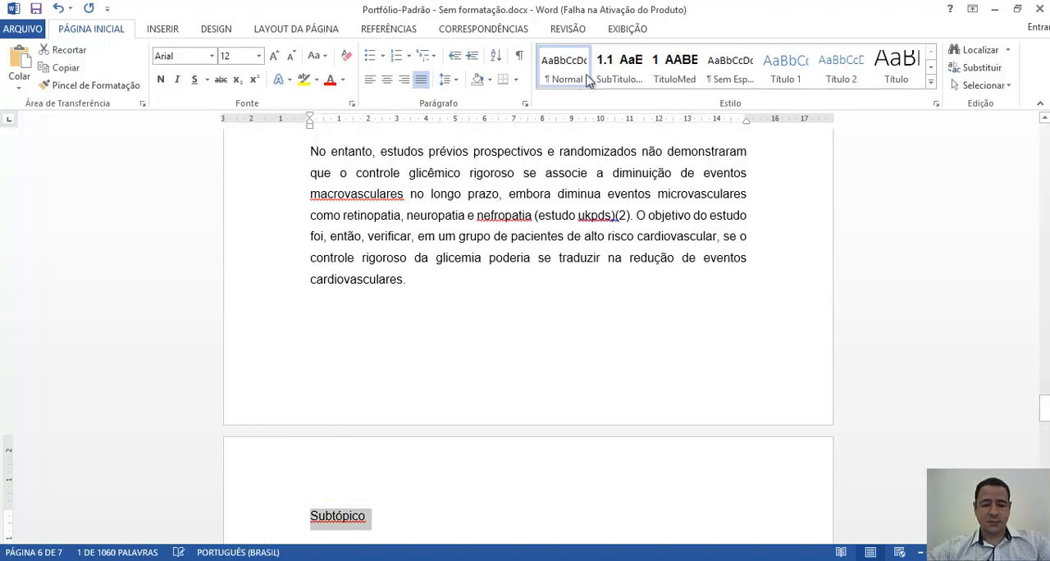
left_click(617, 75)
- Apply the SubTituloMed style to the Subtópico heading in the Conclusão section
mouse_move(1043, 407)
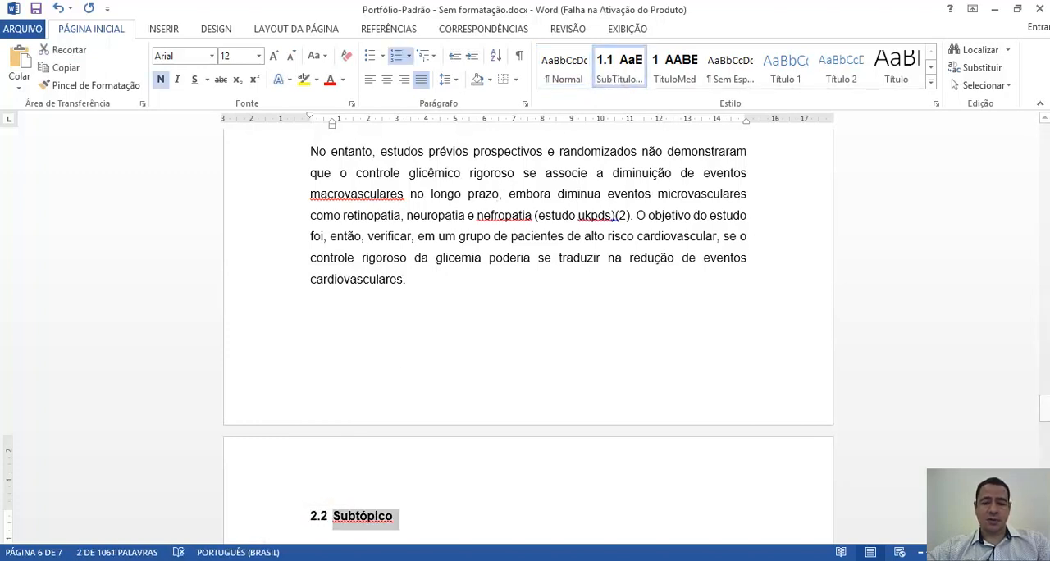
scroll(526, 328, "down", 3)
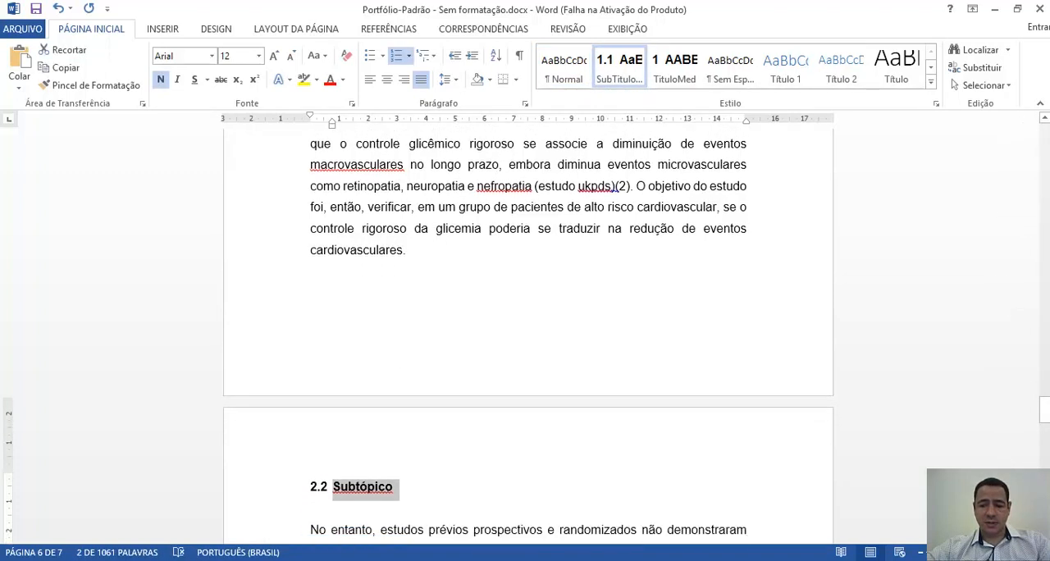
scroll(527, 328, "down", 7)
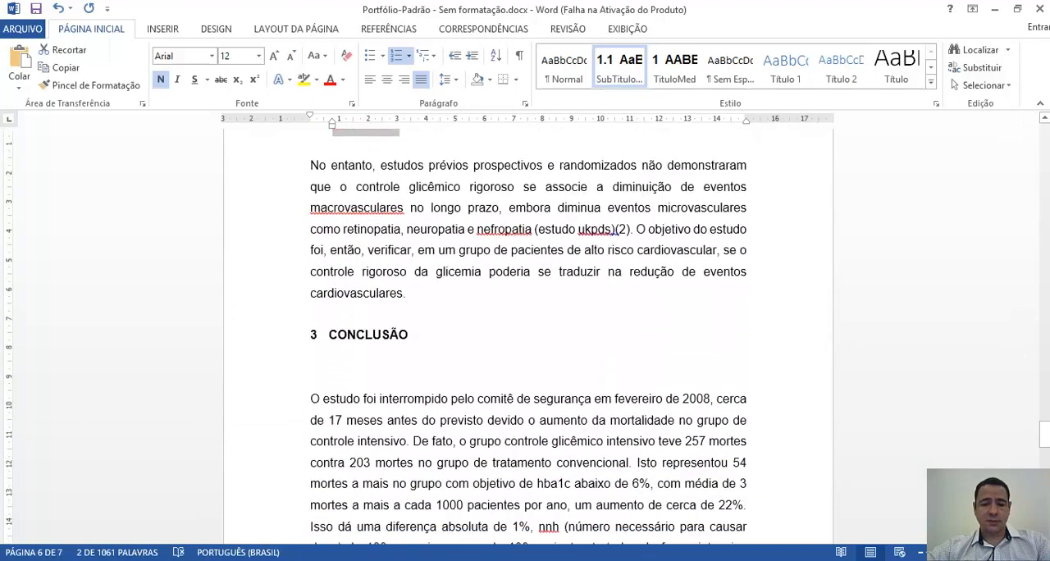
scroll(526, 328, "down", 10)
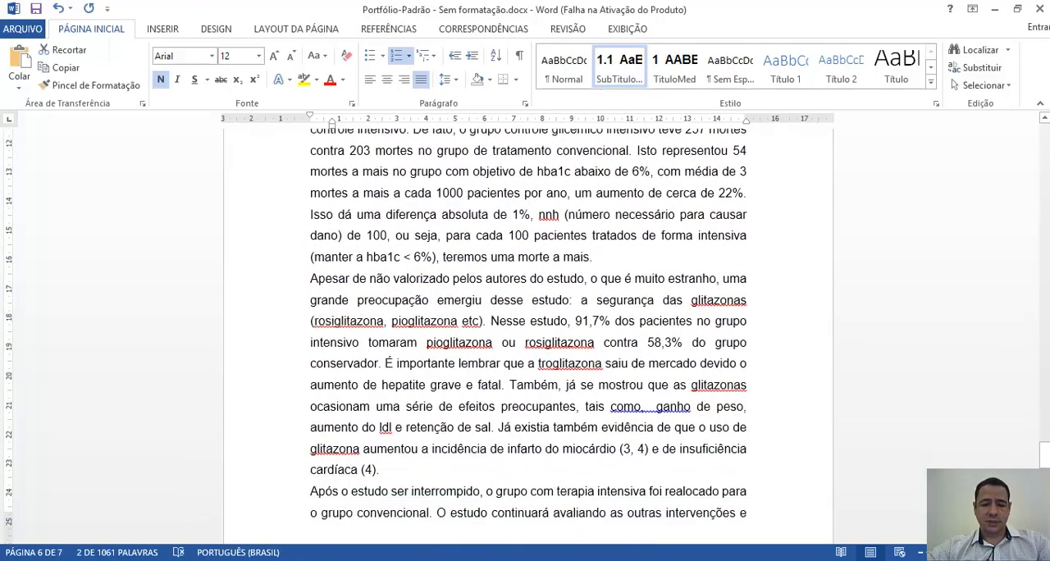
scroll(458, 362, "down", 8)
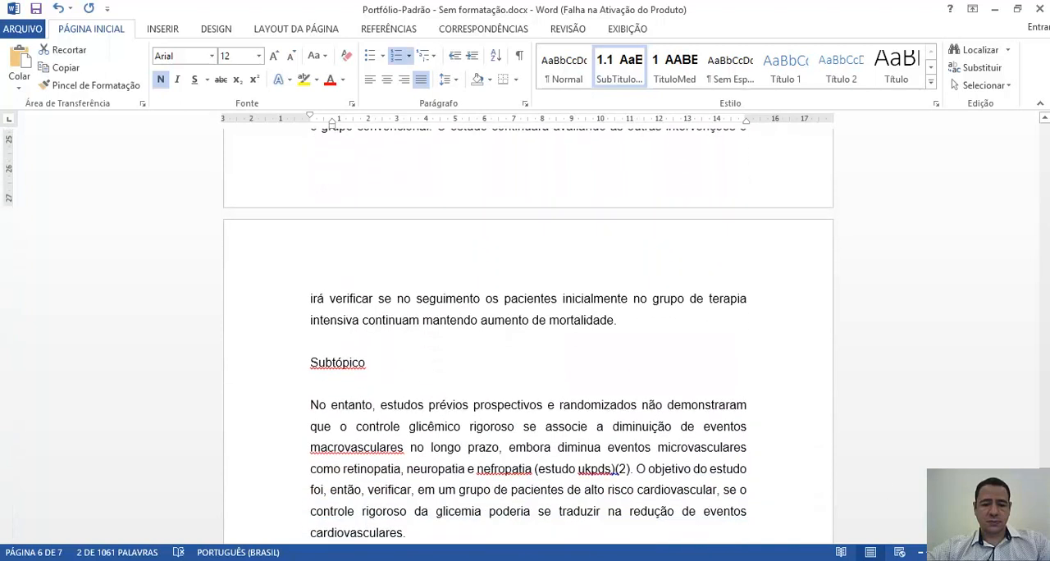
left_click(279, 363)
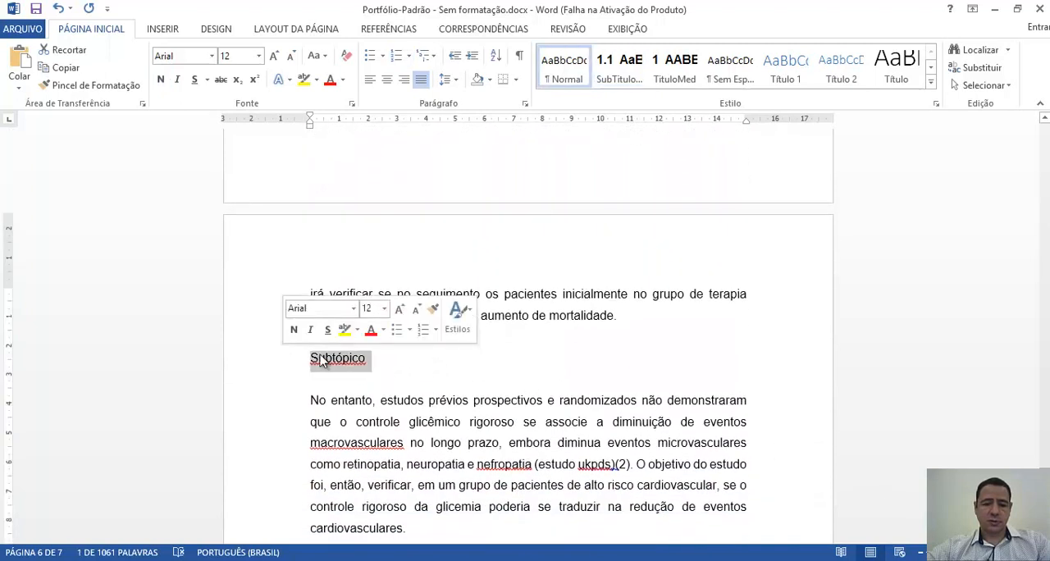
left_click(622, 75)
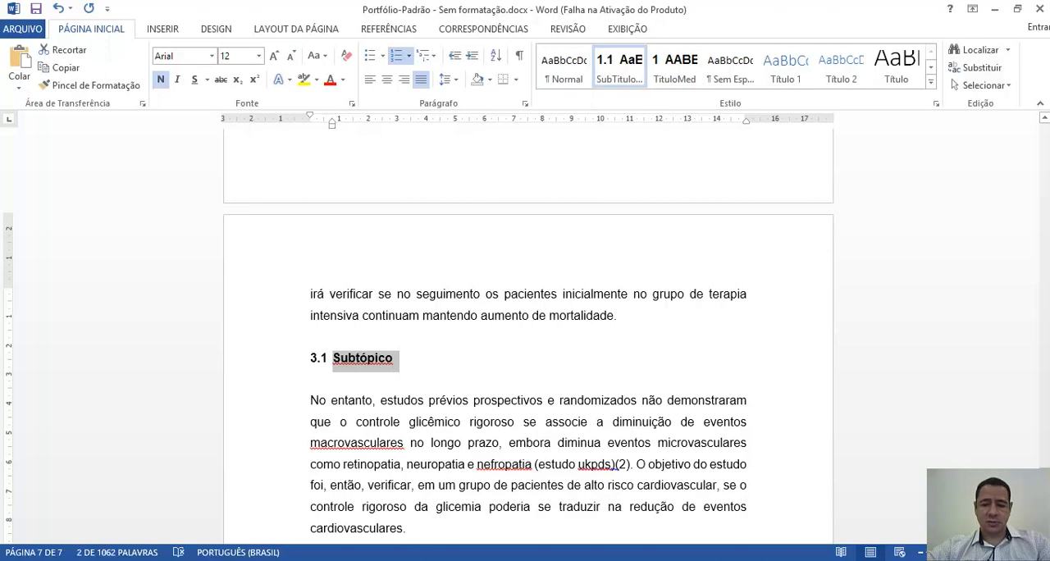
scroll(528, 328, "down", 5)
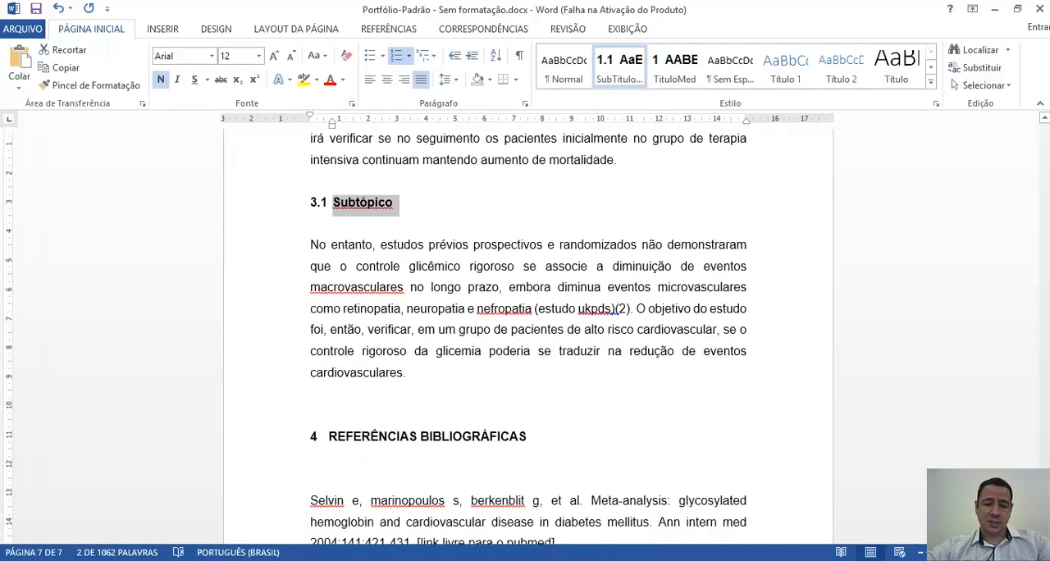
scroll(528, 328, "down", 6)
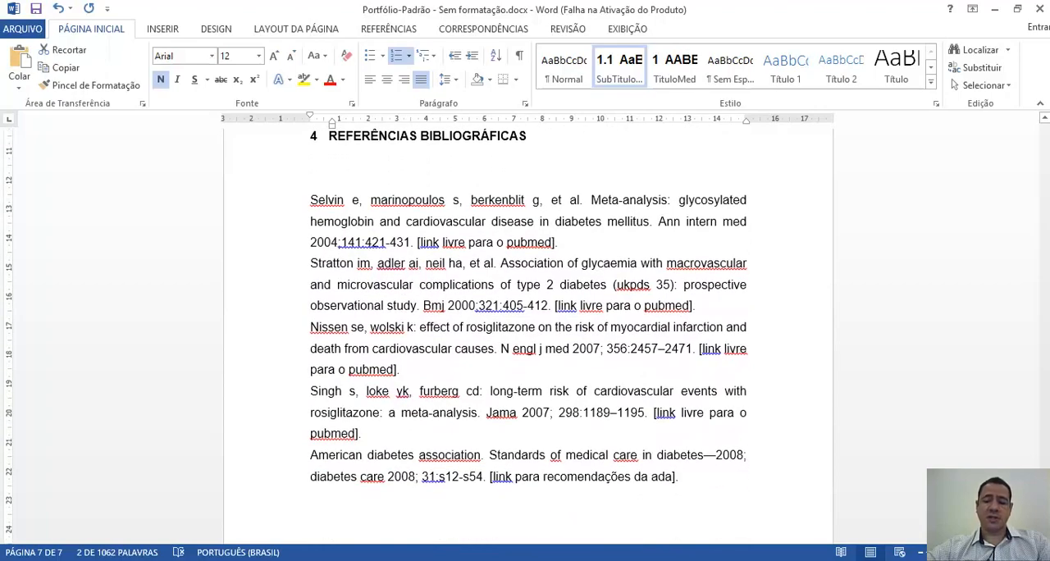
scroll(1045, 458, "up", 10)
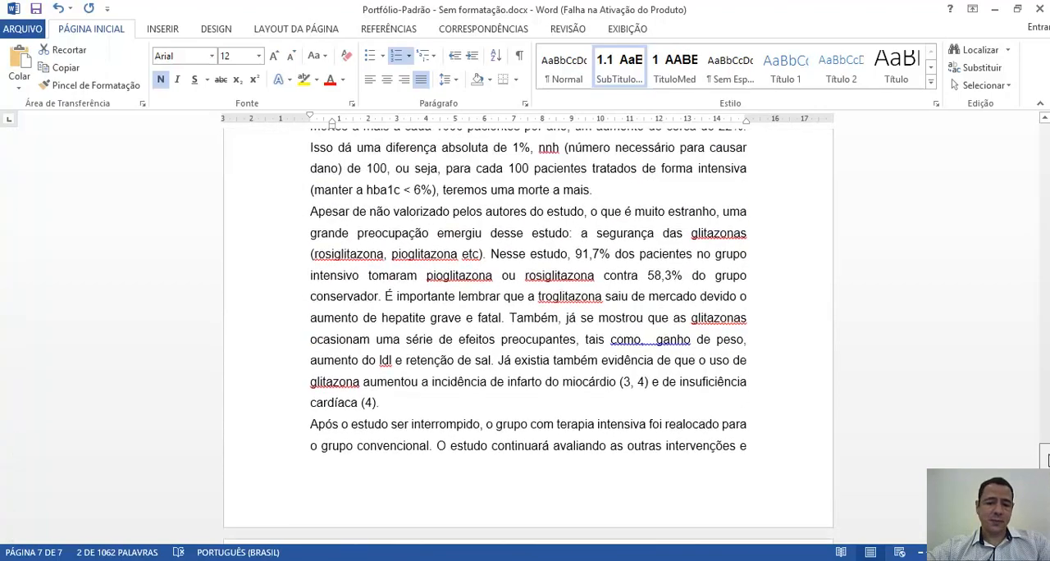
- Open the SubTituloMed style's definition for modification, review its settings and additional formatting options, and close it
left_click_drag(1045, 457, 1046, 321)
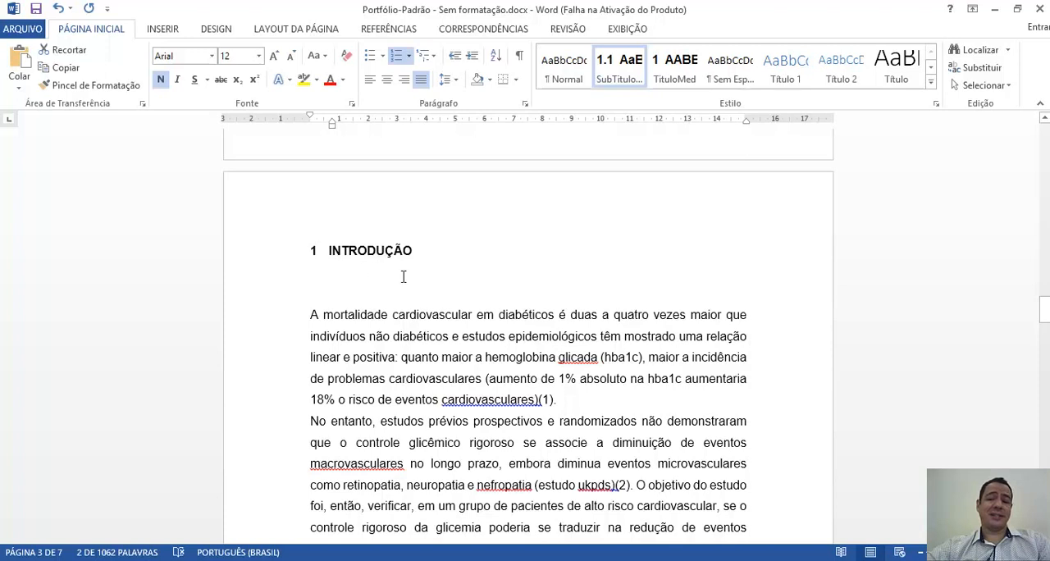
right_click(613, 72)
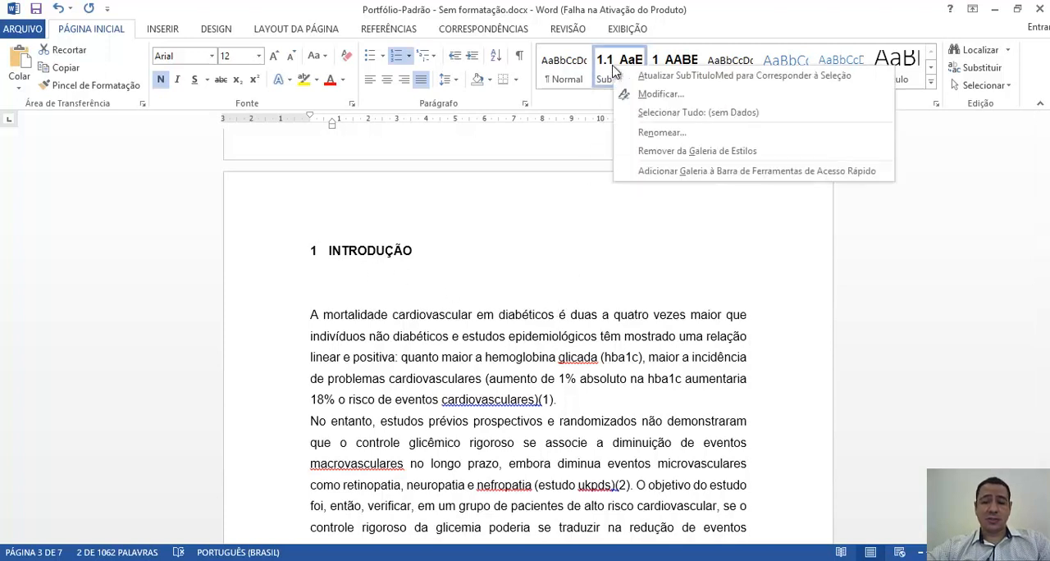
left_click(663, 97)
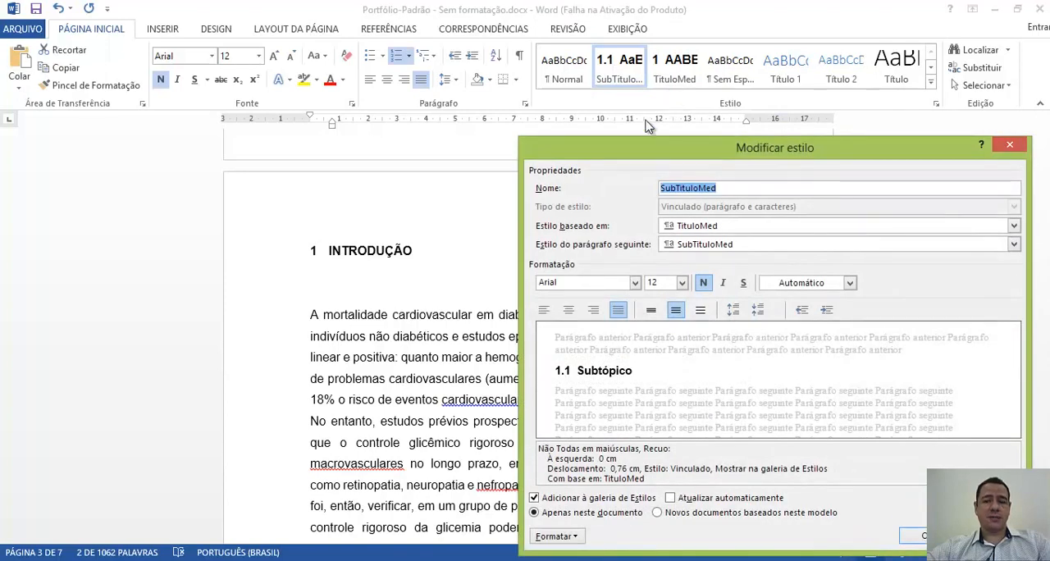
left_click_drag(612, 151, 405, 114)
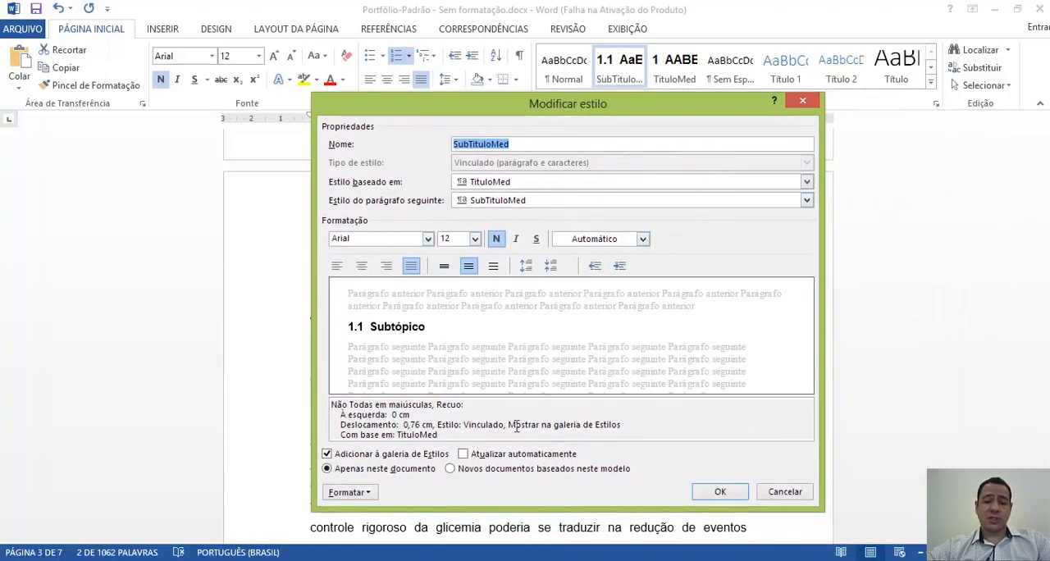
left_click(366, 495)
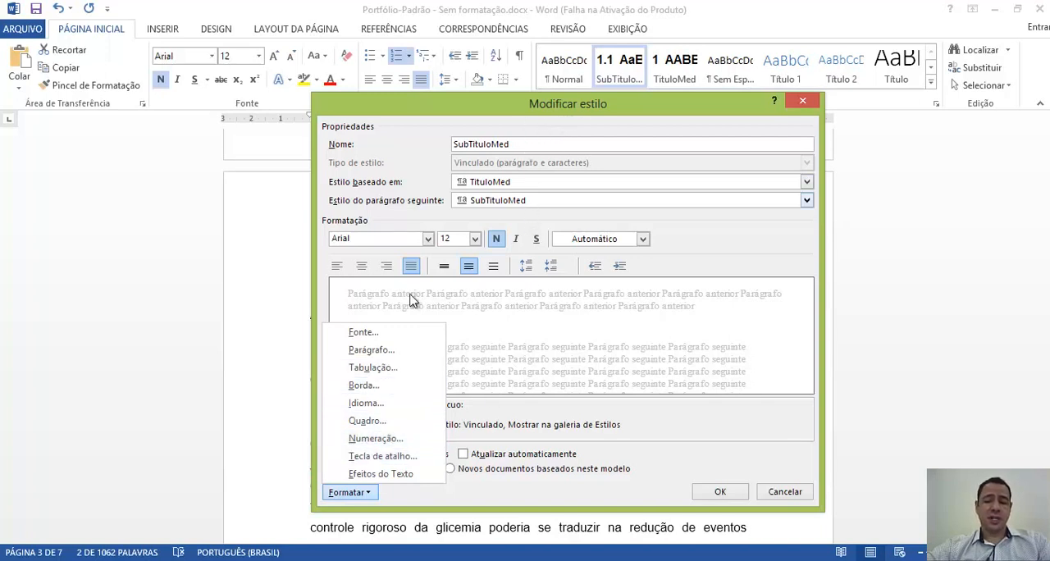
left_click(719, 493)
left_click(719, 492)
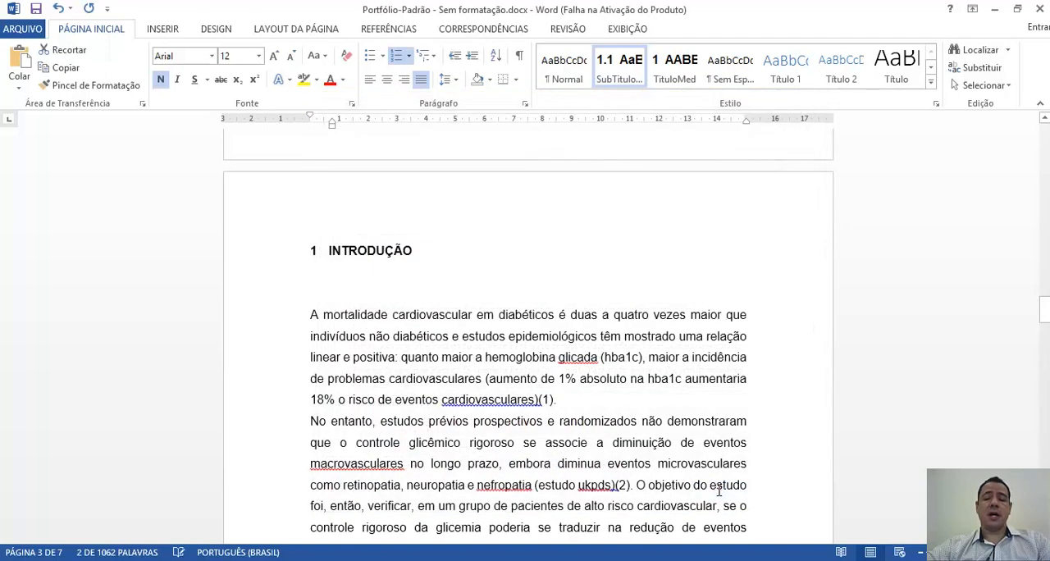